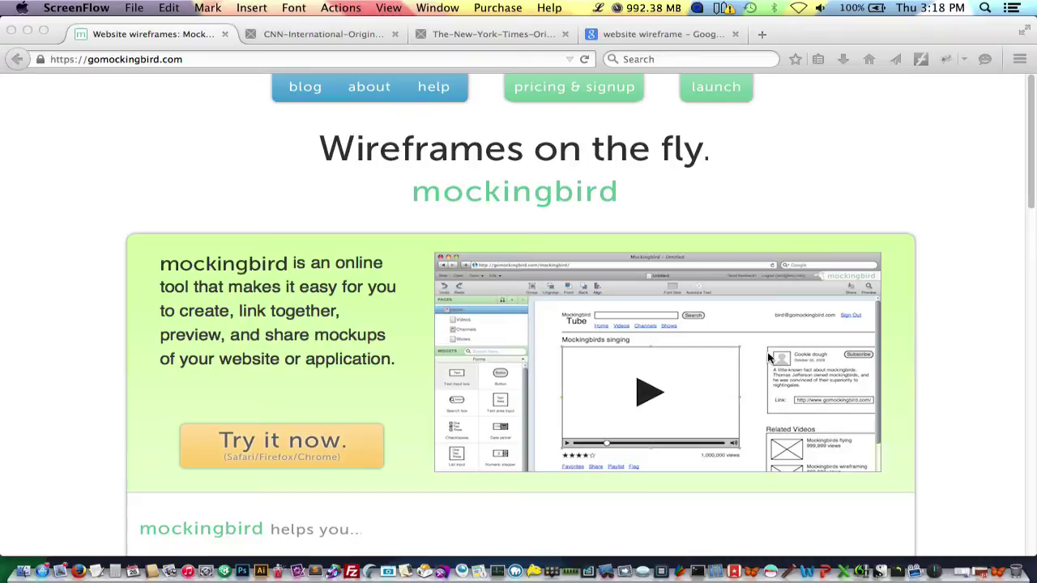
View the CNN International homepage vs. wireframe comparison image at full size, scrolling through it.
click(316, 36)
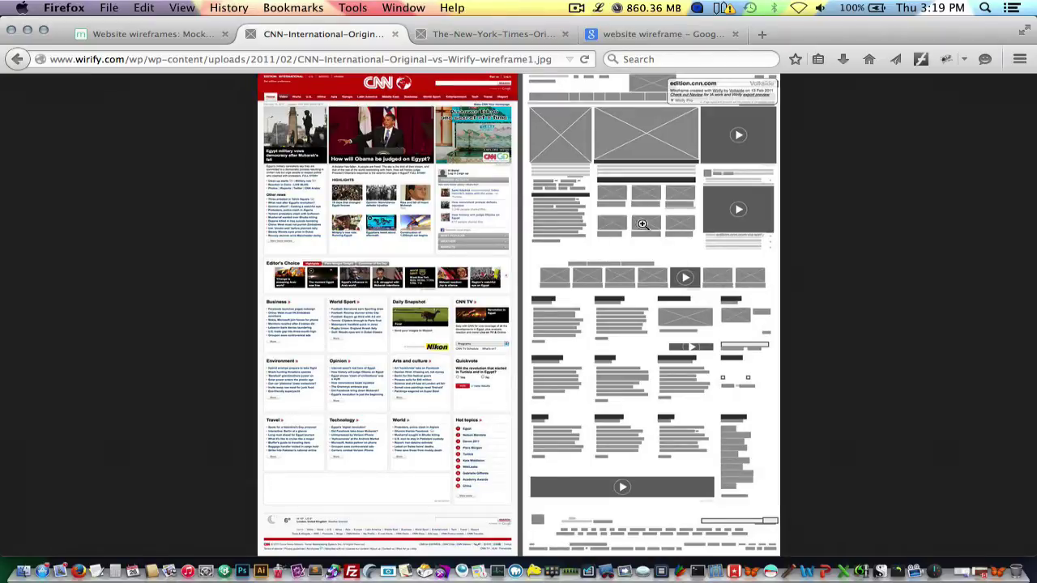
click(599, 186)
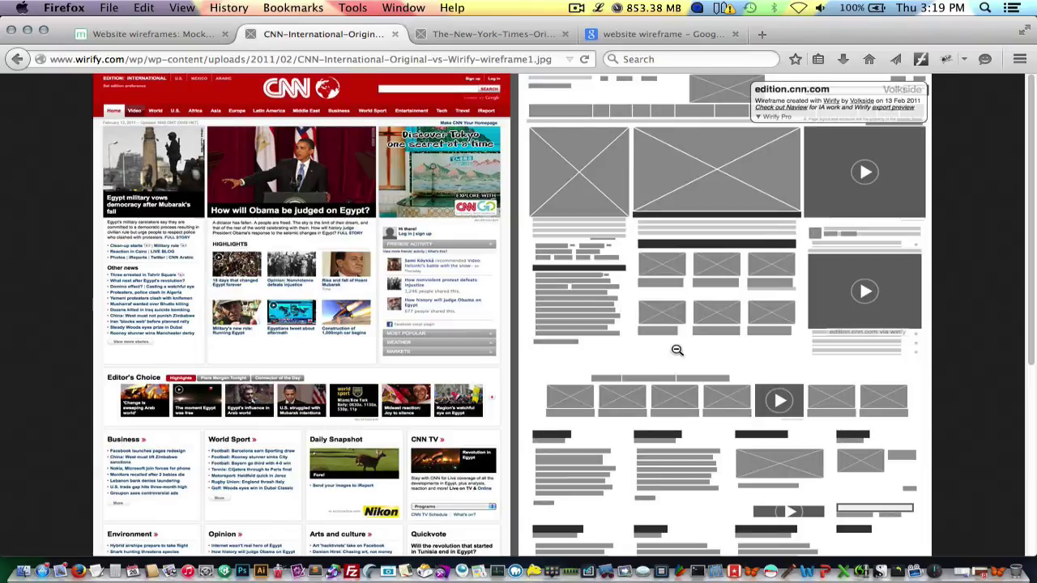
scroll(681, 346, down, 8)
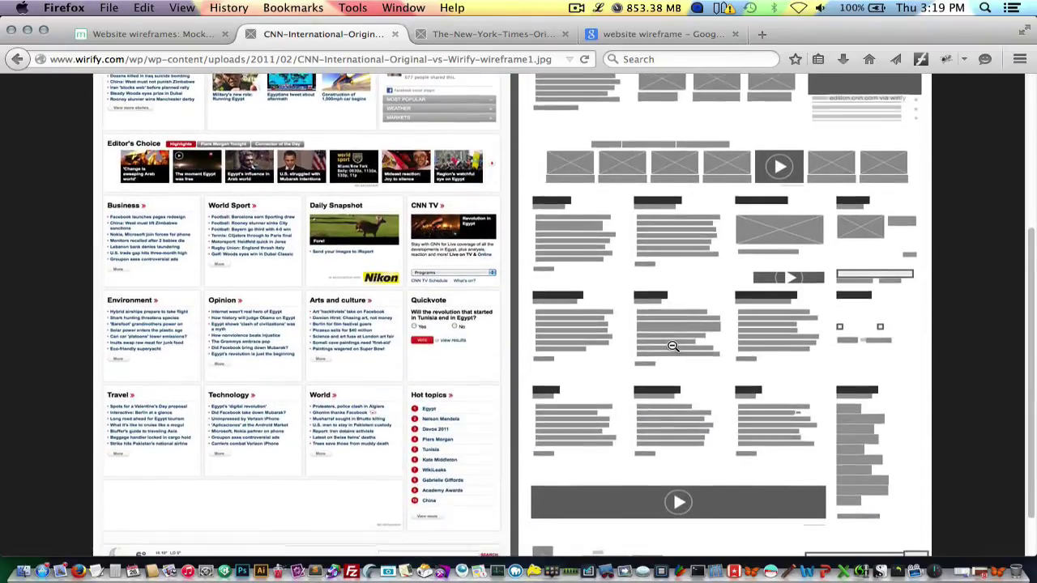
scroll(671, 346, up, 8)
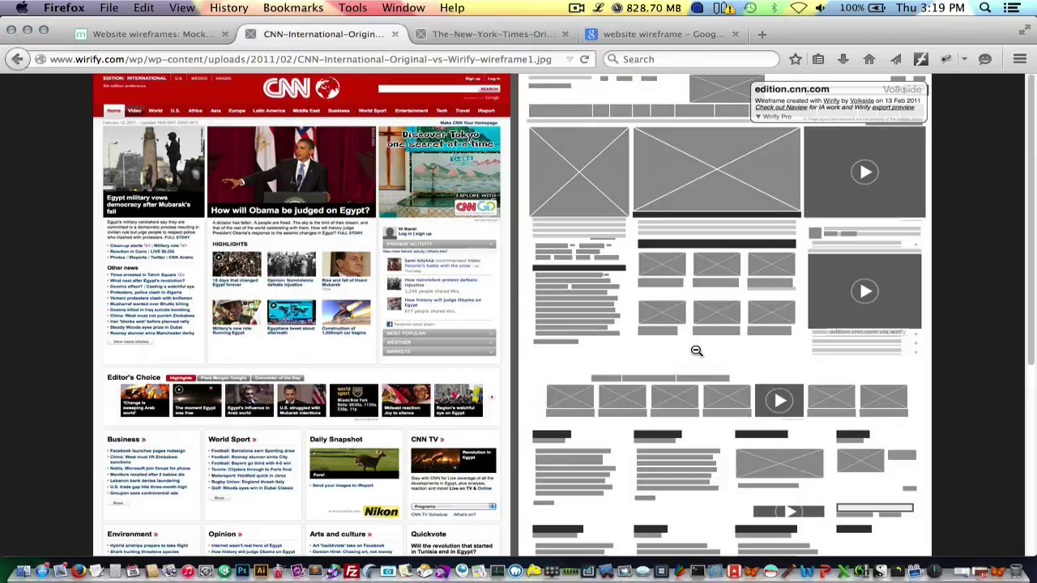
scroll(696, 351, down, 5)
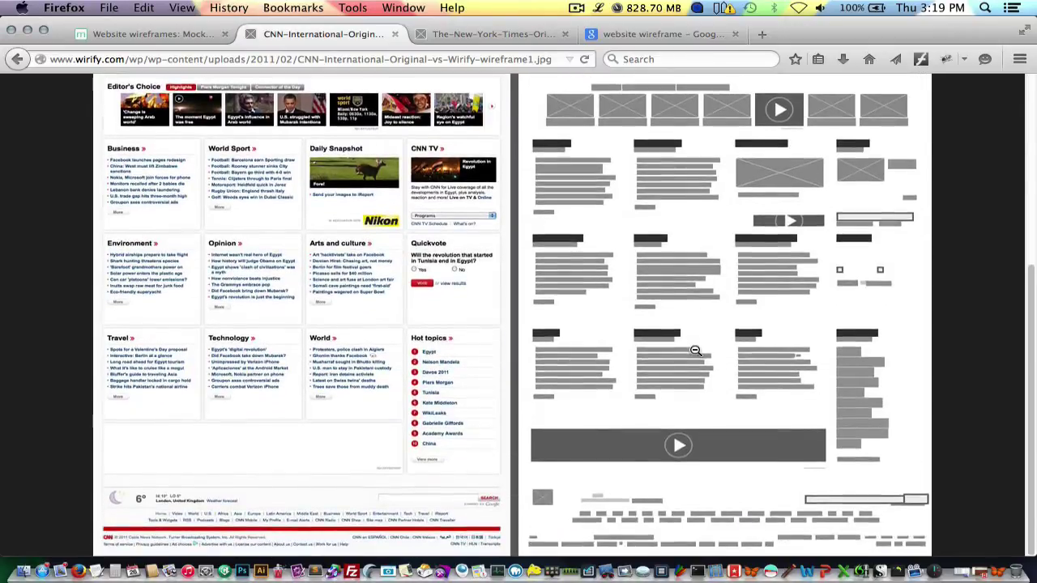
scroll(696, 350, up, 5)
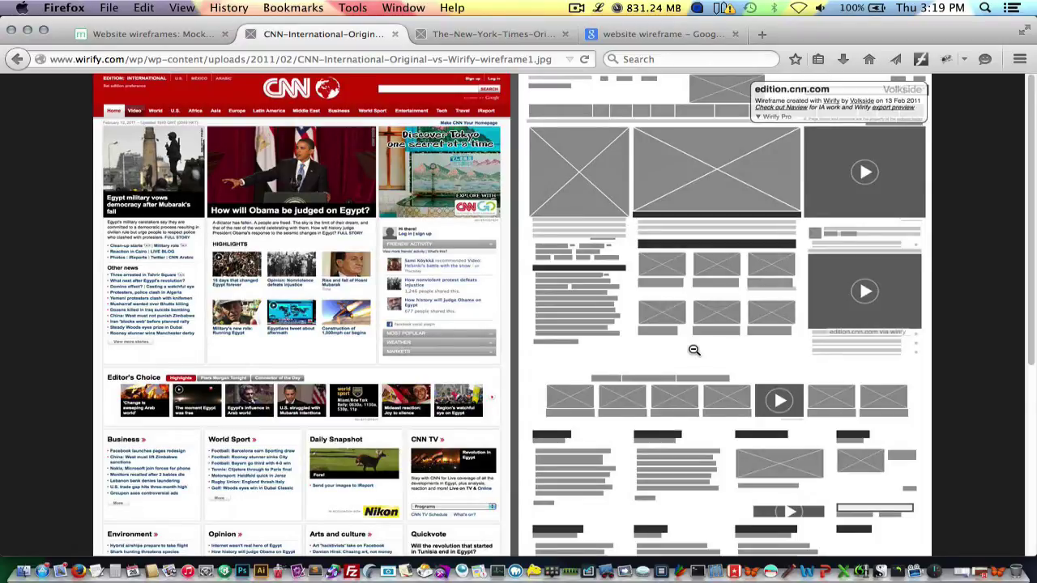
Show the New York Times homepage beside its Wirify greyscale wireframe version.
click(496, 36)
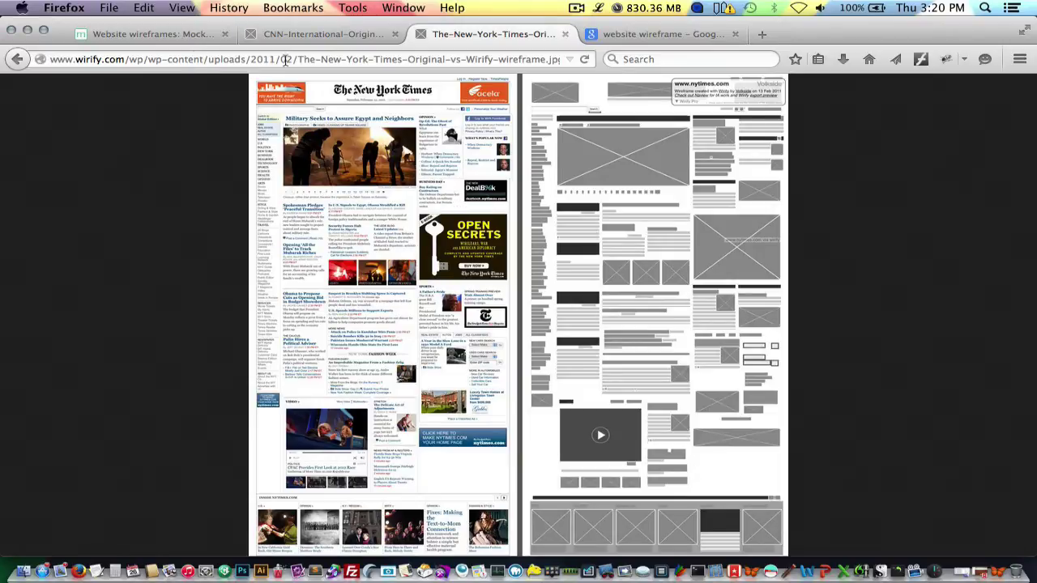
Launch the Mockingbird editor and click through the sample map and person placeholders.
click(154, 34)
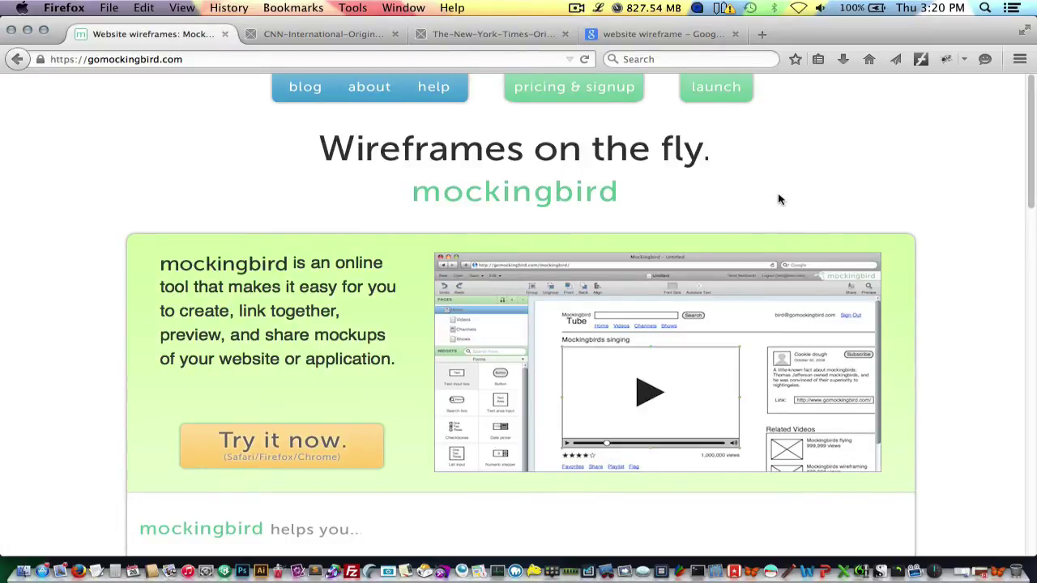
click(725, 89)
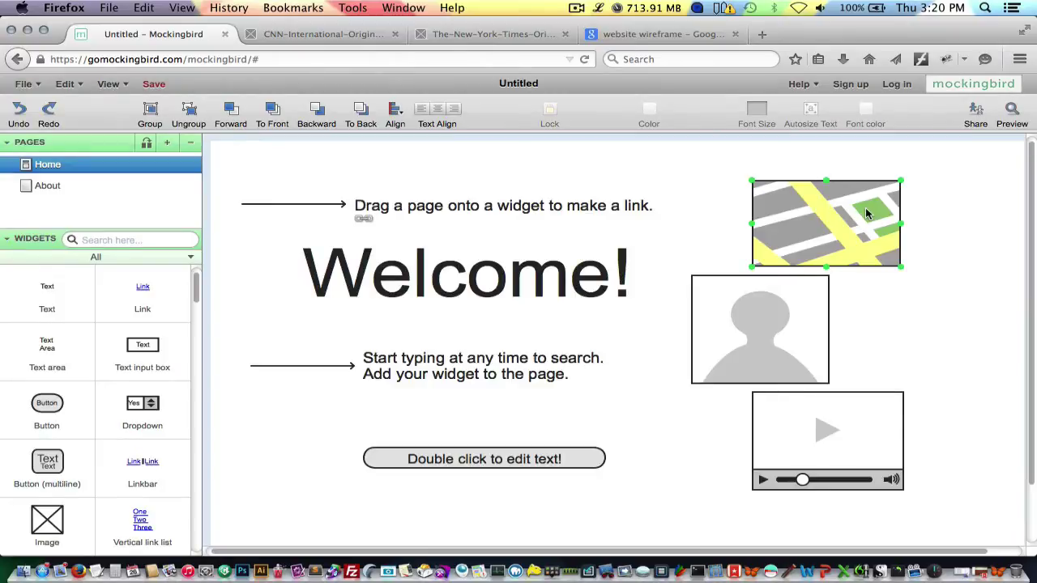
click(960, 269)
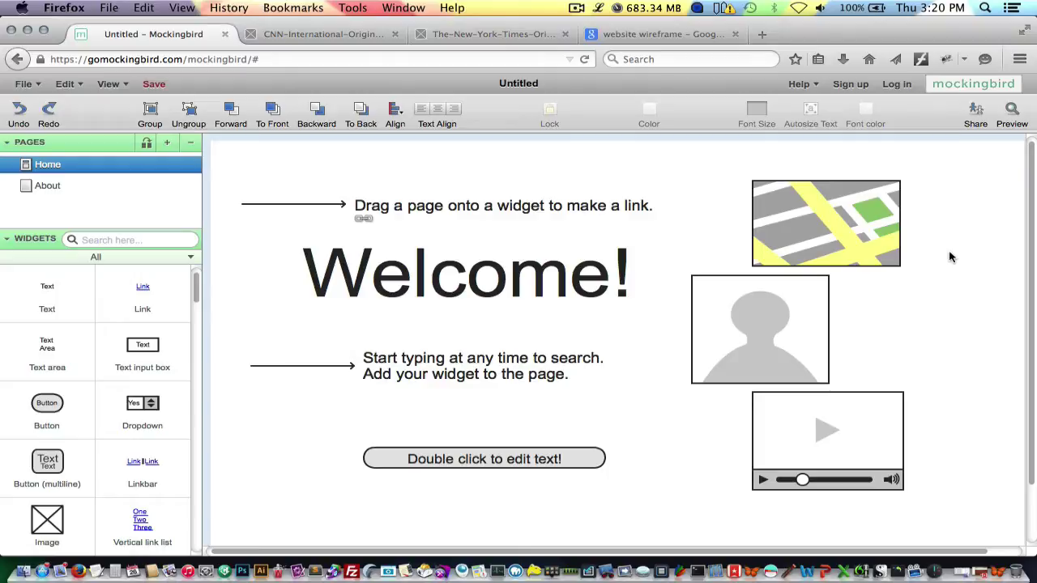
click(820, 365)
Select the sample Welcome! heading to inspect its font.
click(426, 267)
click(293, 261)
drag(199, 294, 194, 373)
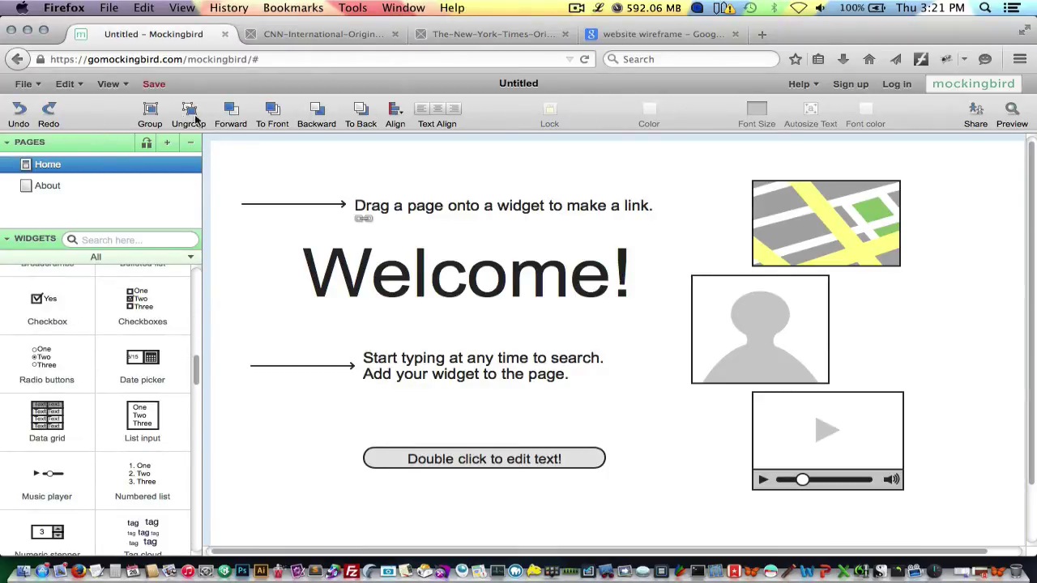
click(622, 256)
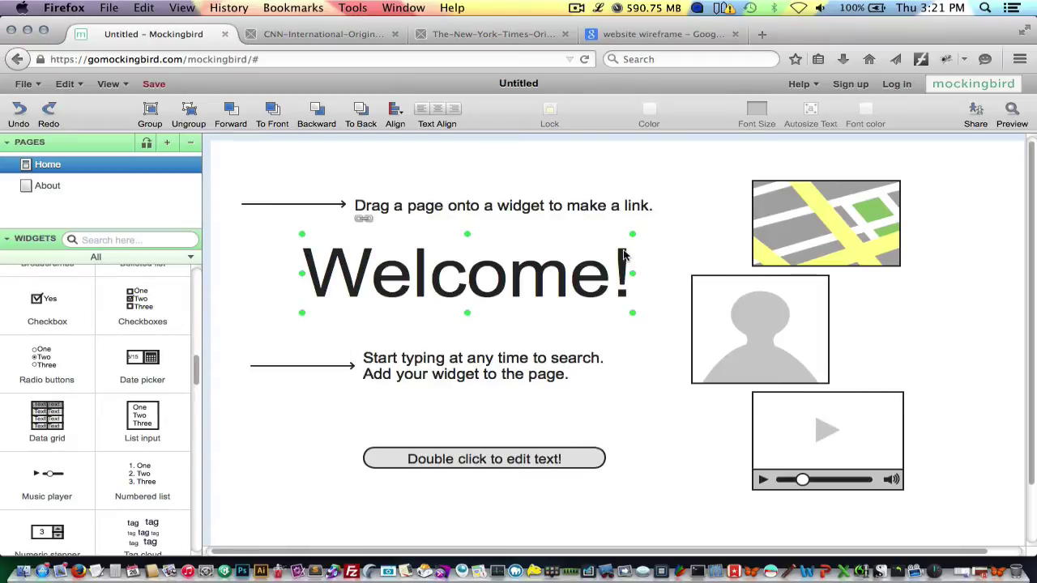
click(519, 174)
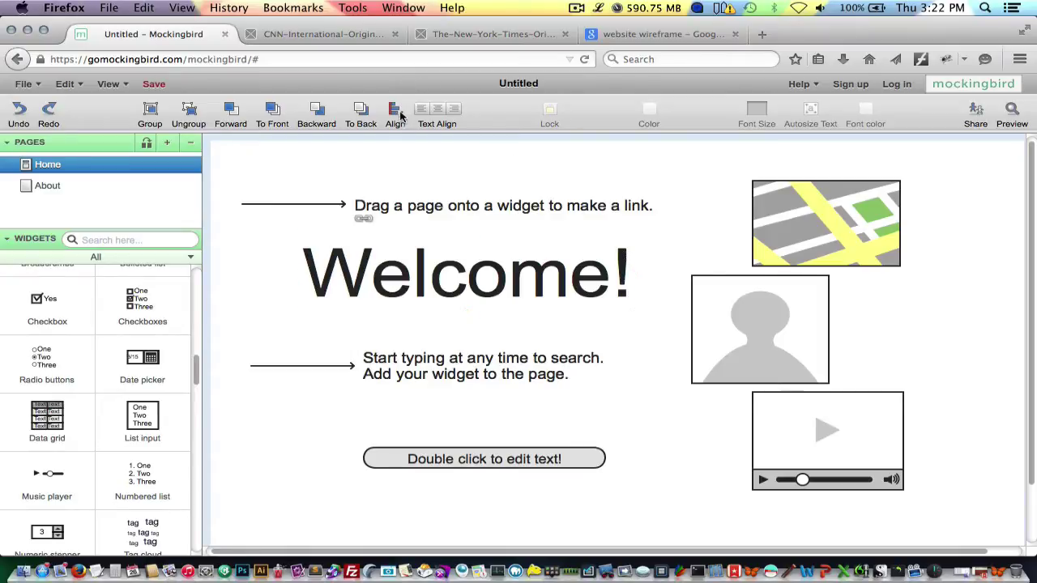
click(458, 309)
click(556, 296)
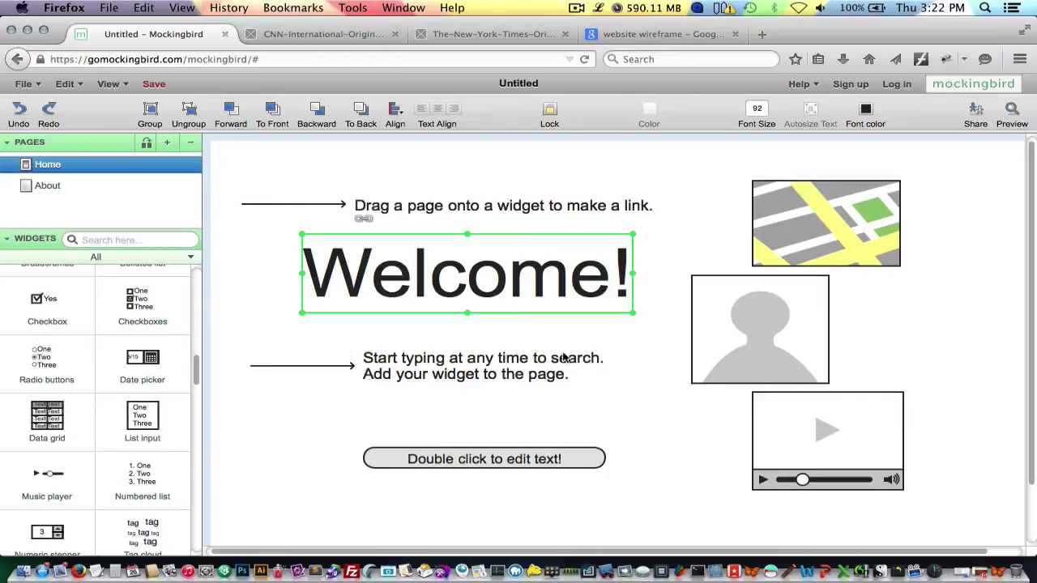
Draw a rectangle on the empty About page and switch the column overlay to 960gs (12 column).
click(54, 187)
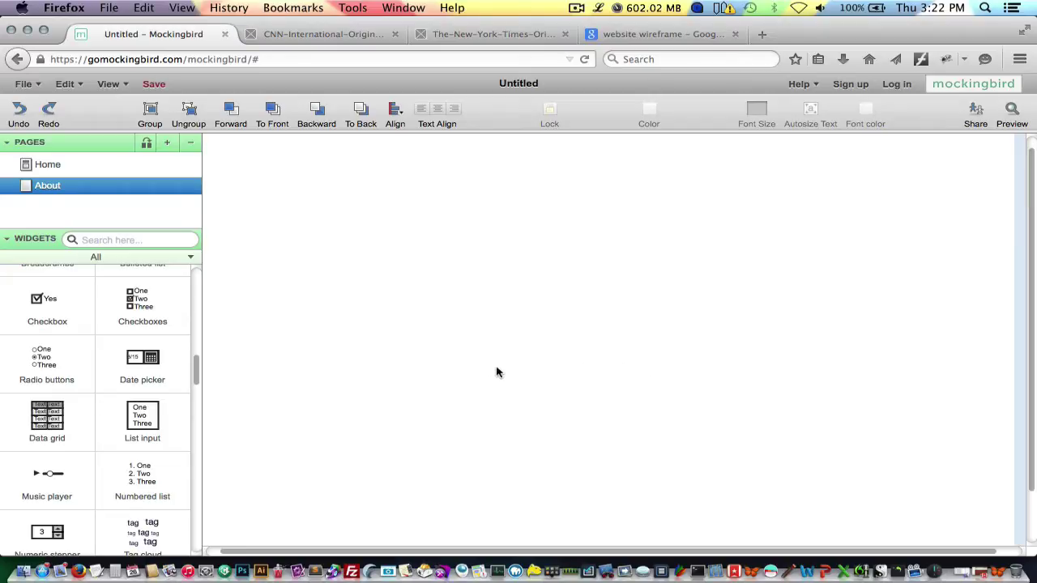
drag(197, 382, 321, 179)
click(127, 86)
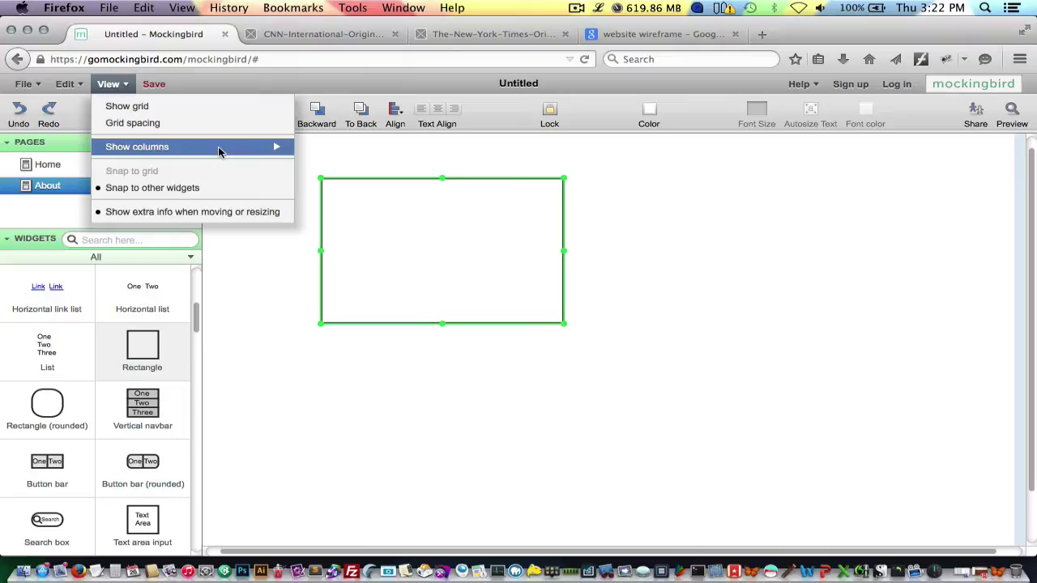
mouse_move(226, 149)
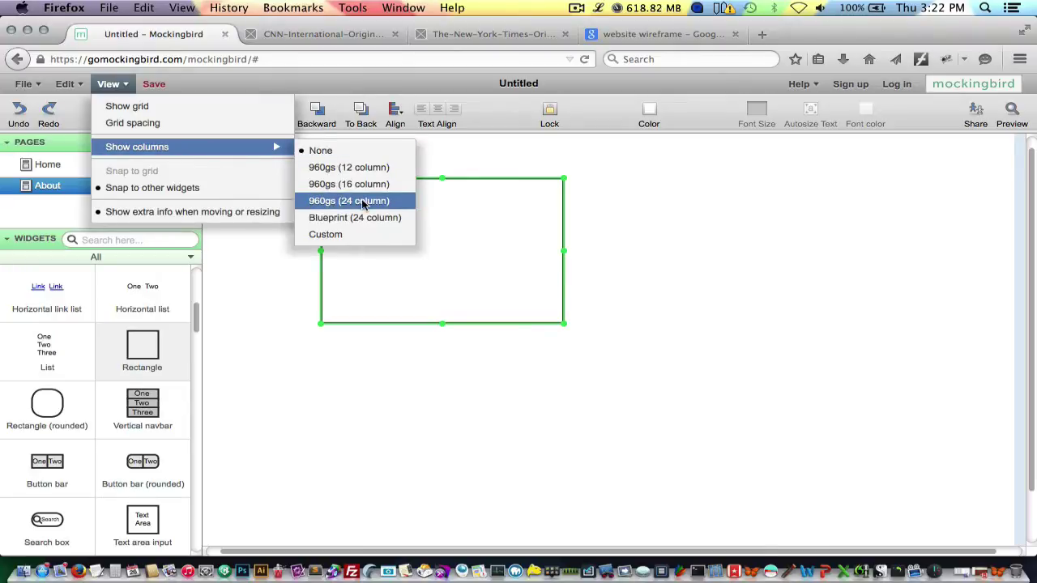
click(362, 186)
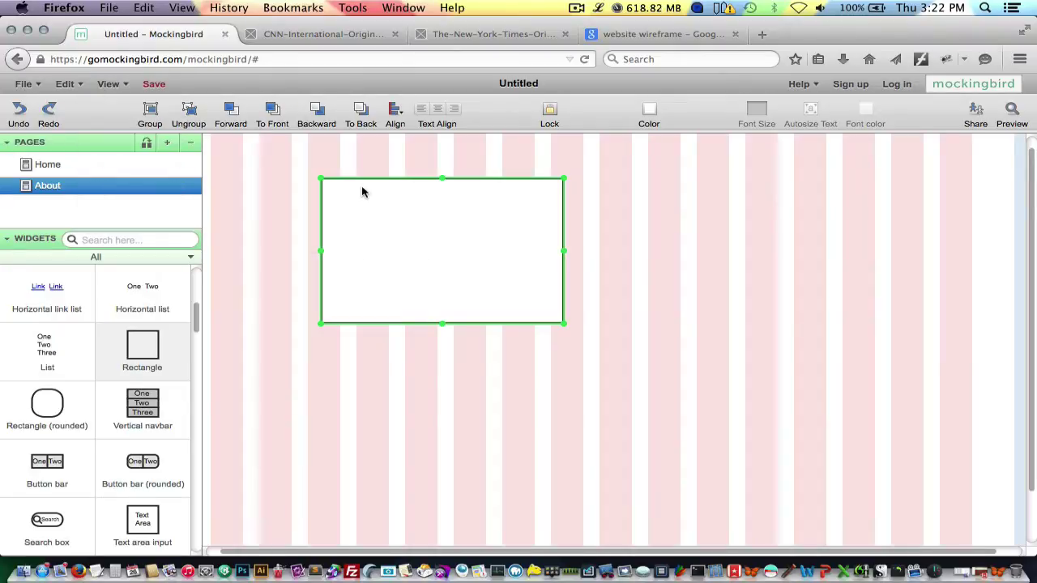
click(113, 84)
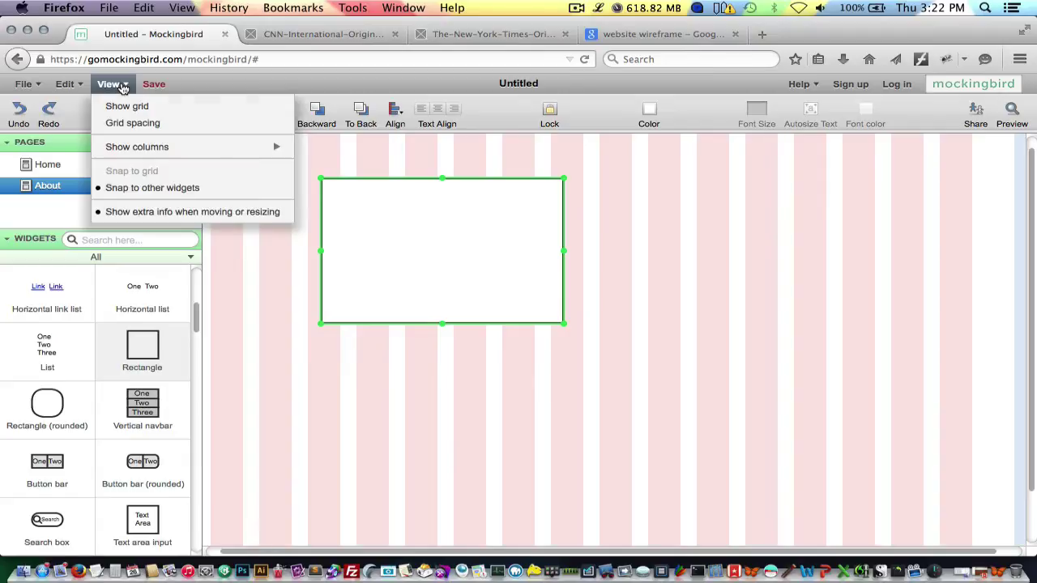
mouse_move(185, 145)
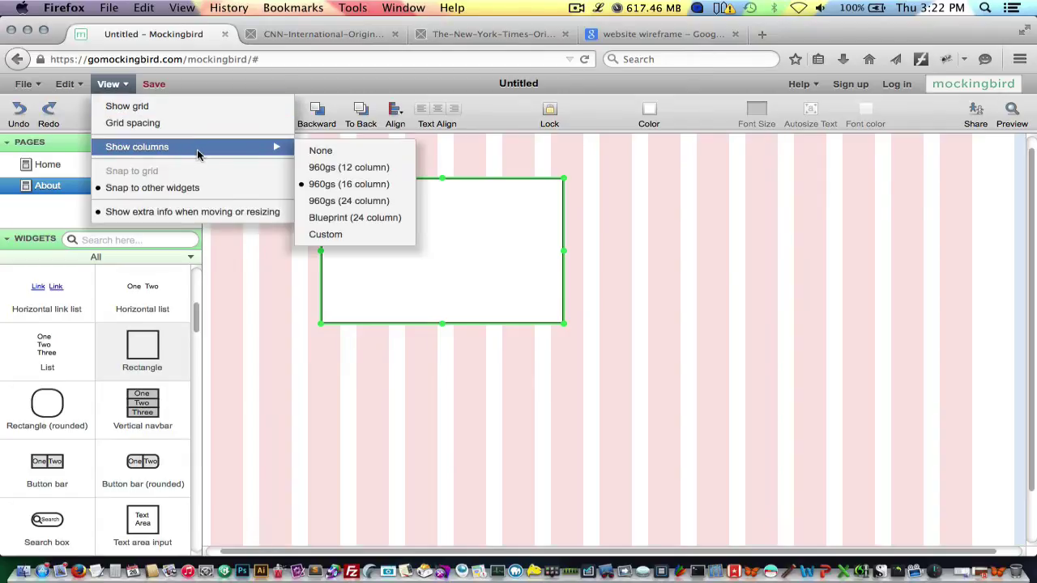
click(340, 168)
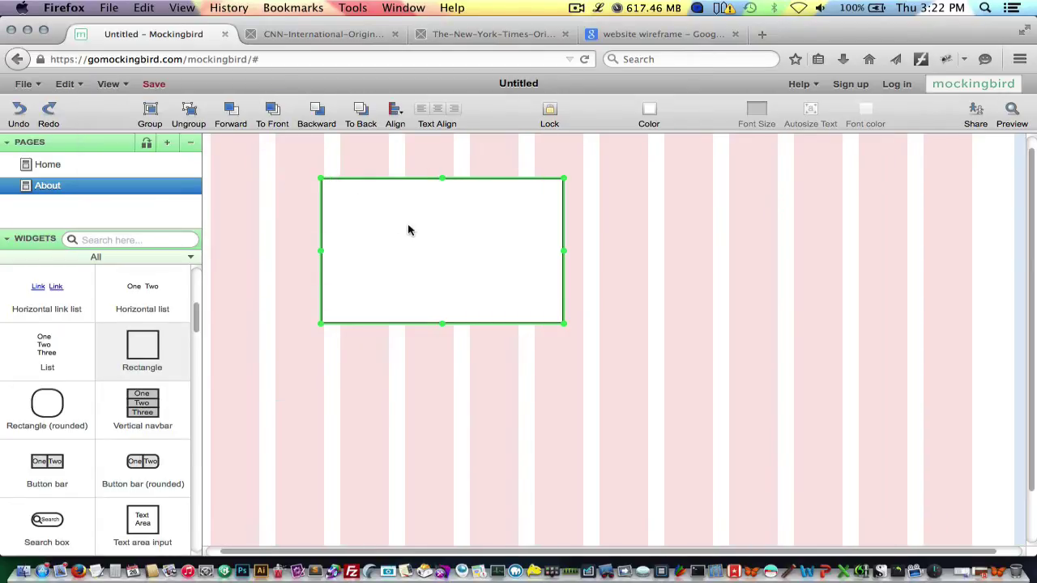
Snap the rectangle to the grid's top-left and resize it to about 941 wide by 500 high.
drag(410, 229, 296, 197)
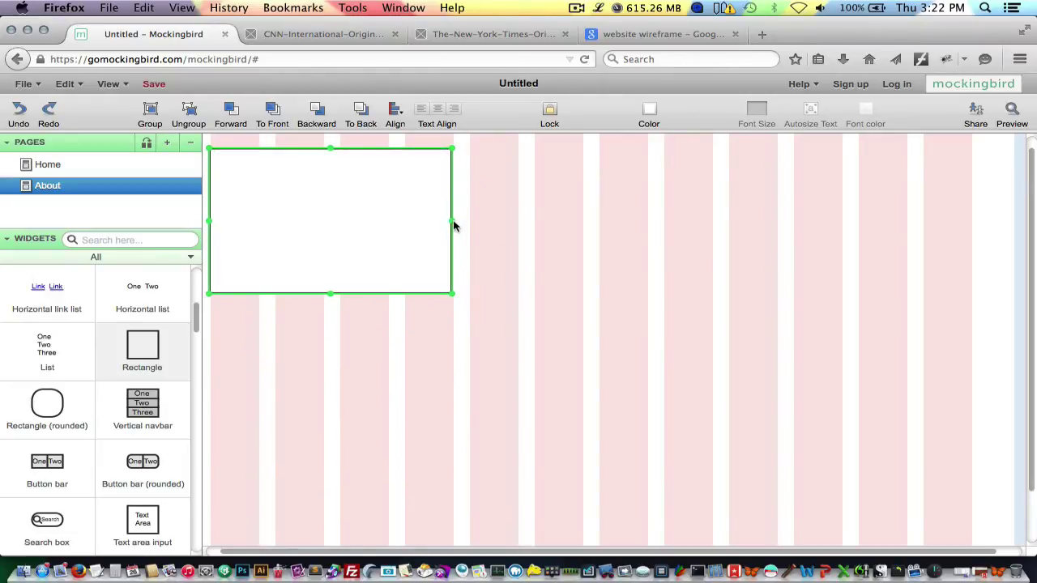
drag(454, 227, 968, 287)
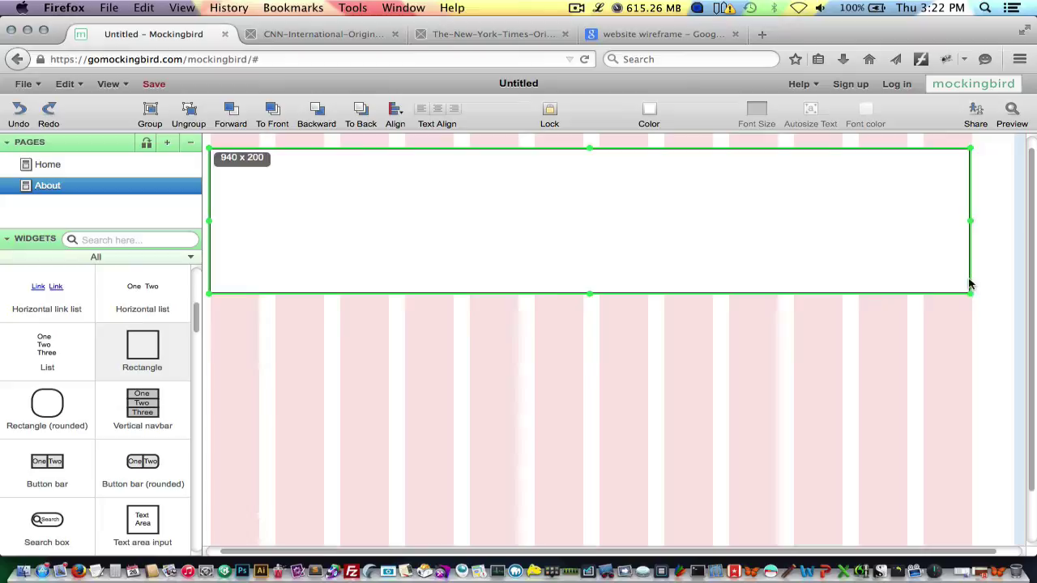
drag(966, 224, 970, 228)
drag(590, 295, 588, 545)
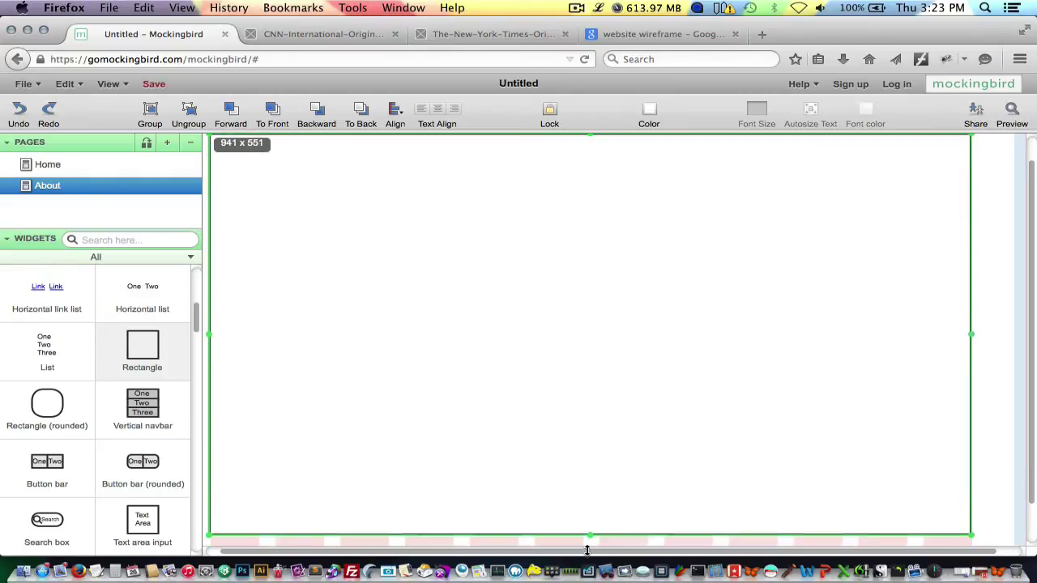
drag(588, 551, 589, 558)
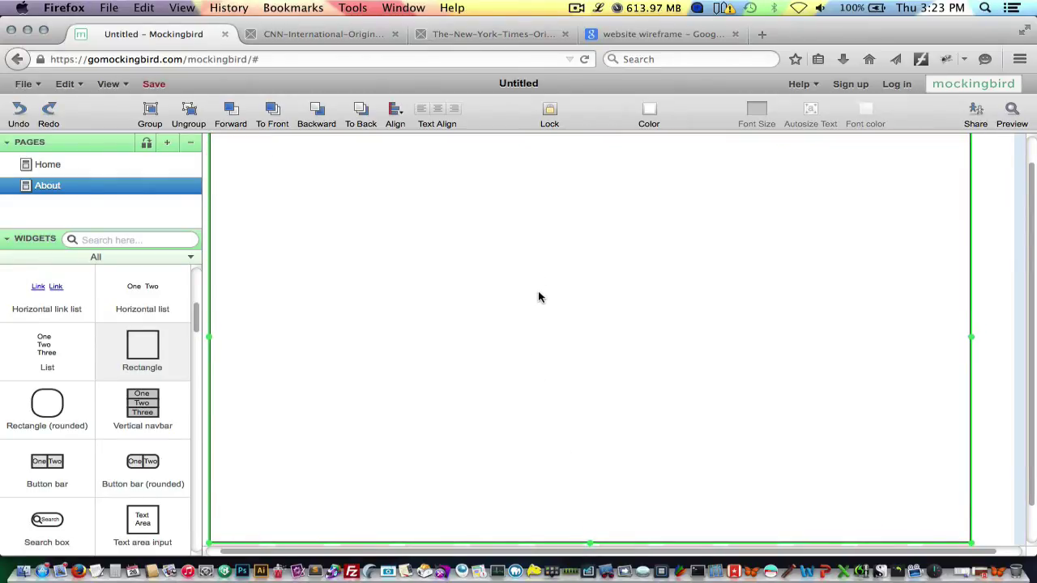
Place an image placeholder in the rectangle's top-left corner and shrink it to logo size.
scroll(538, 297, up, 1)
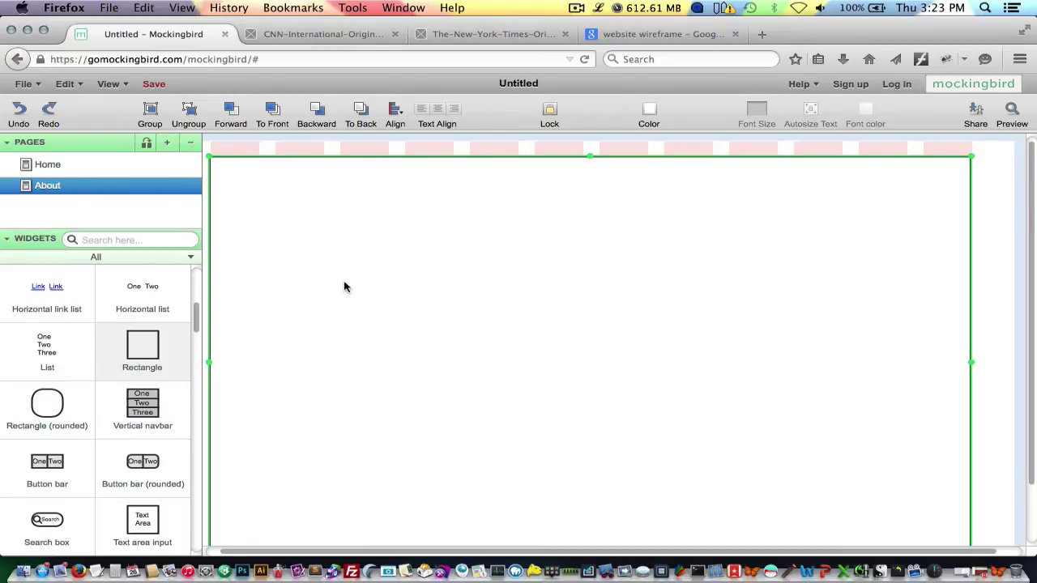
drag(198, 327, 191, 283)
drag(44, 522, 242, 204)
drag(322, 272, 311, 253)
drag(382, 312, 310, 234)
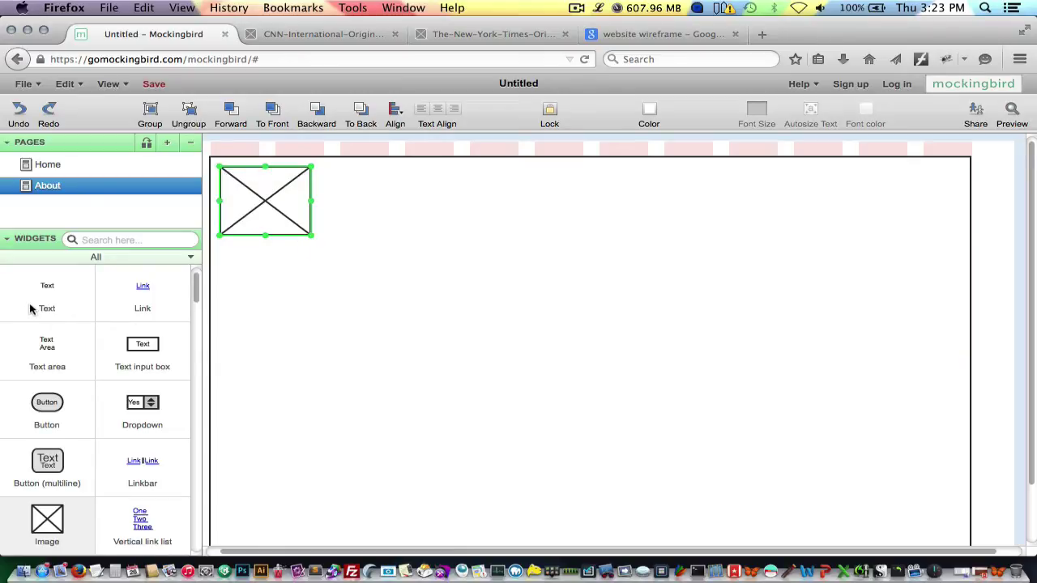
Add a text label reading YOUR SITE HERE beside the logo placeholder.
drag(37, 295, 372, 201)
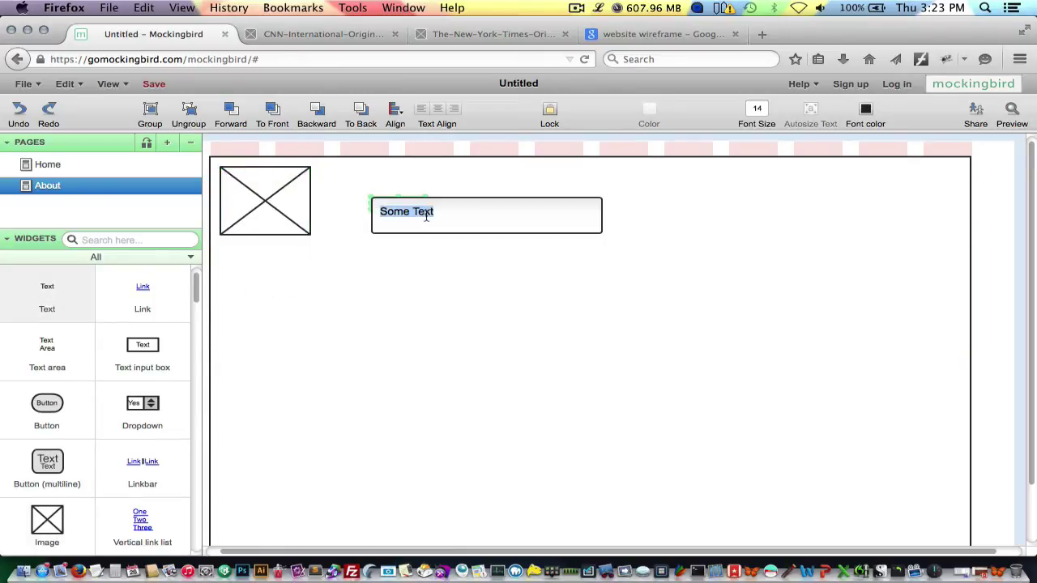
text(YOUR SITE HERE)
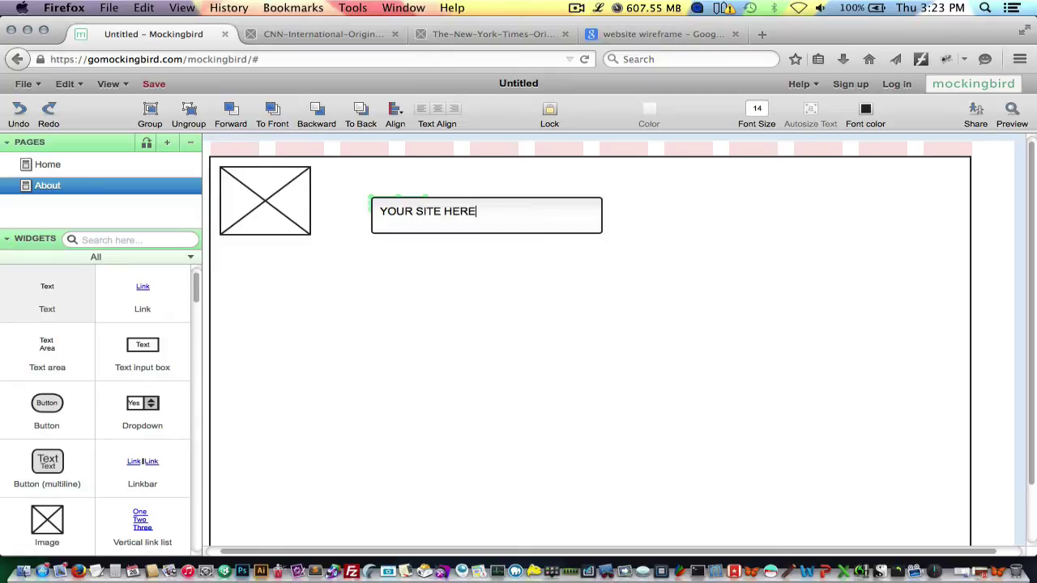
click(461, 248)
drag(419, 202, 383, 200)
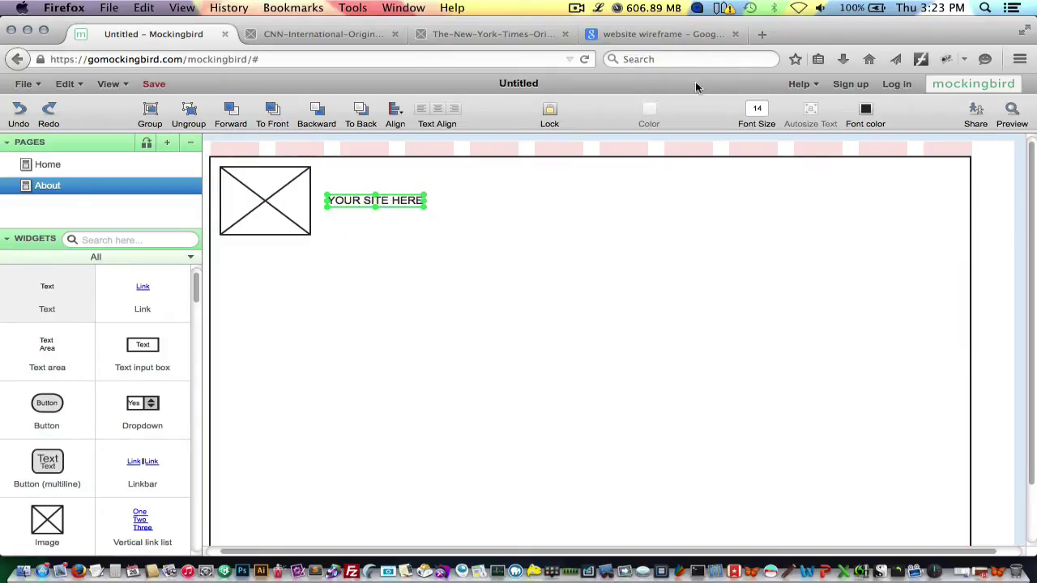
Raise the tagline's font size to 25 and nudge it alongside the logo.
click(761, 110)
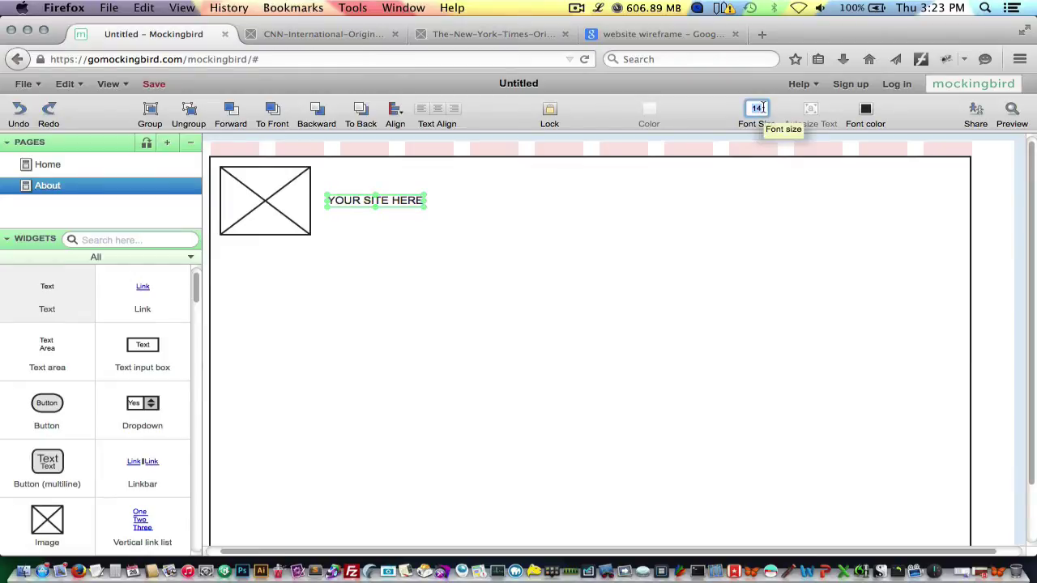
text(24)
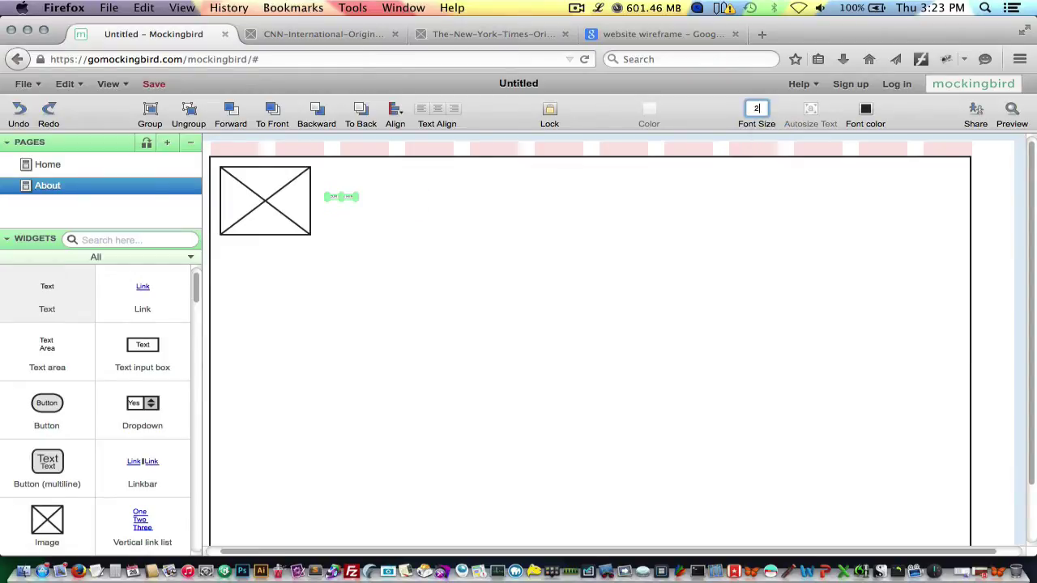
click(698, 251)
drag(378, 208, 375, 215)
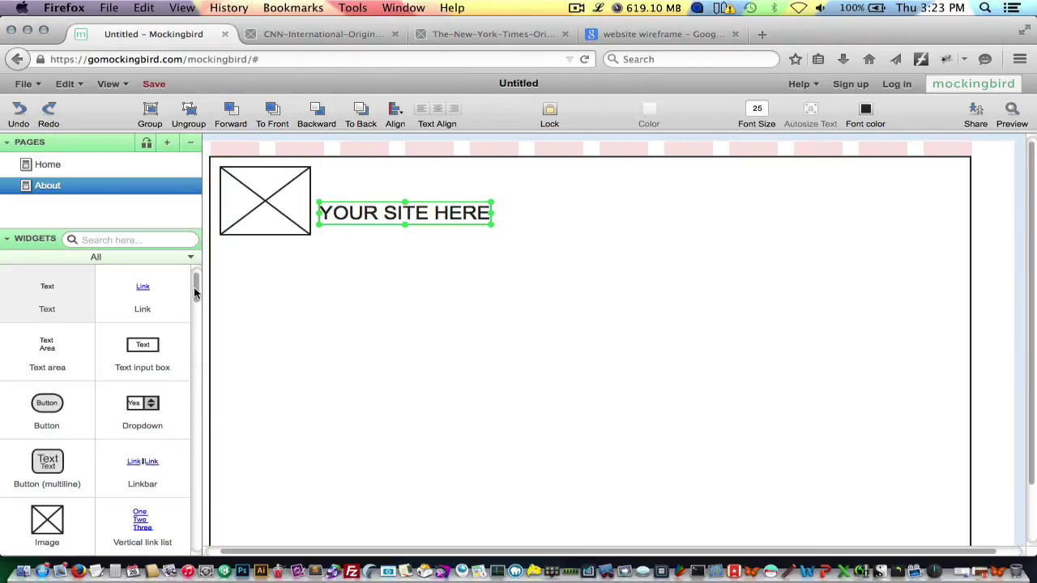
scroll(194, 312, down, 5)
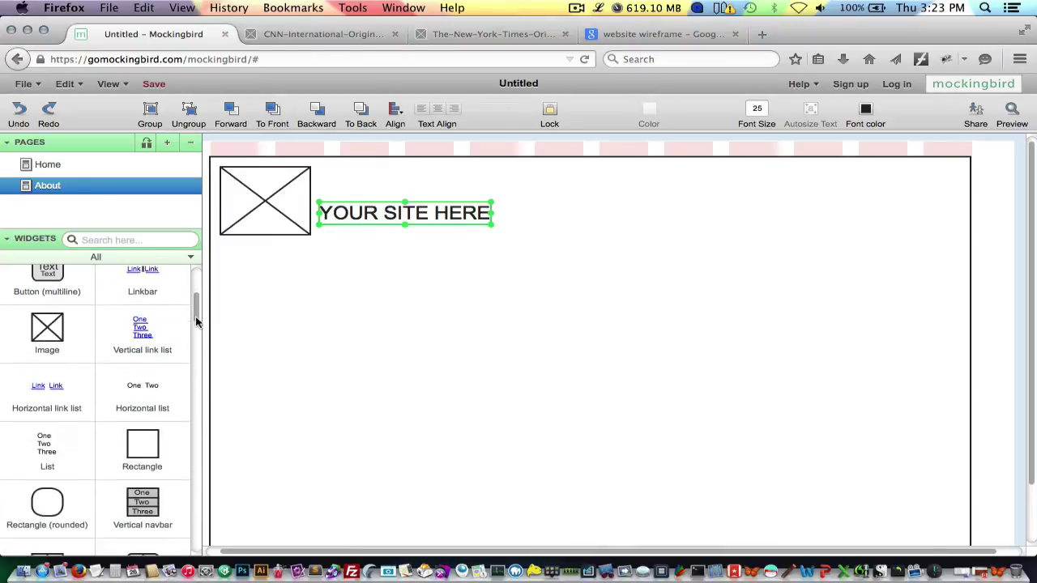
scroll(195, 323, down, 3)
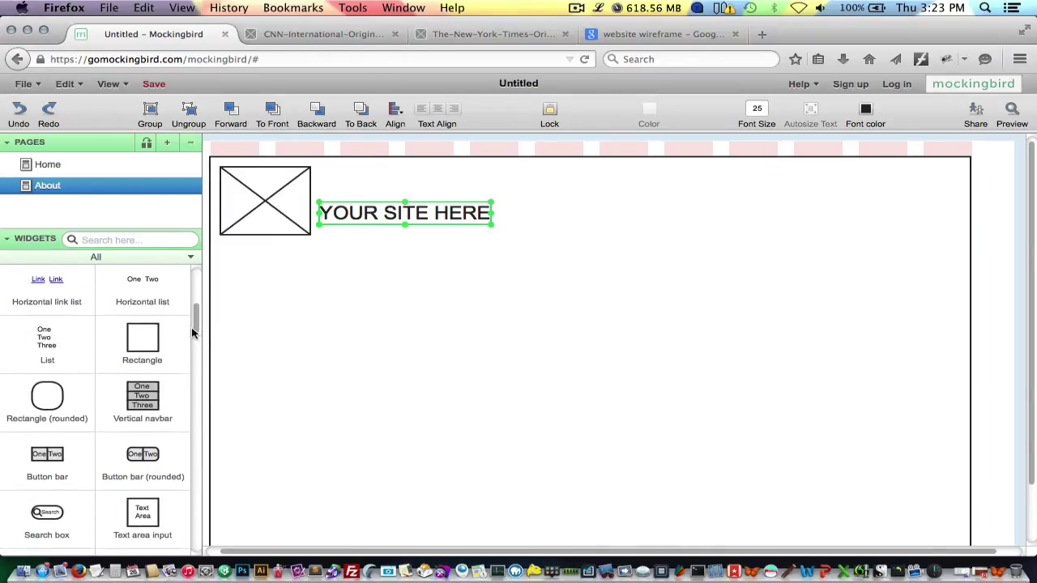
Add a rounded button bar and relabel its first button to Home.
drag(154, 451, 286, 300)
click(331, 302)
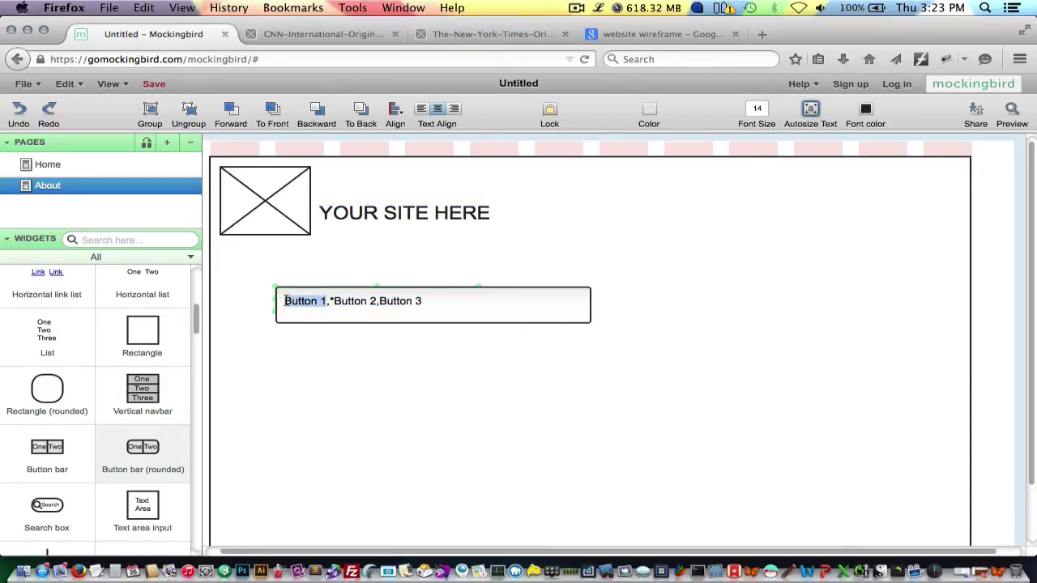
text(HOME)
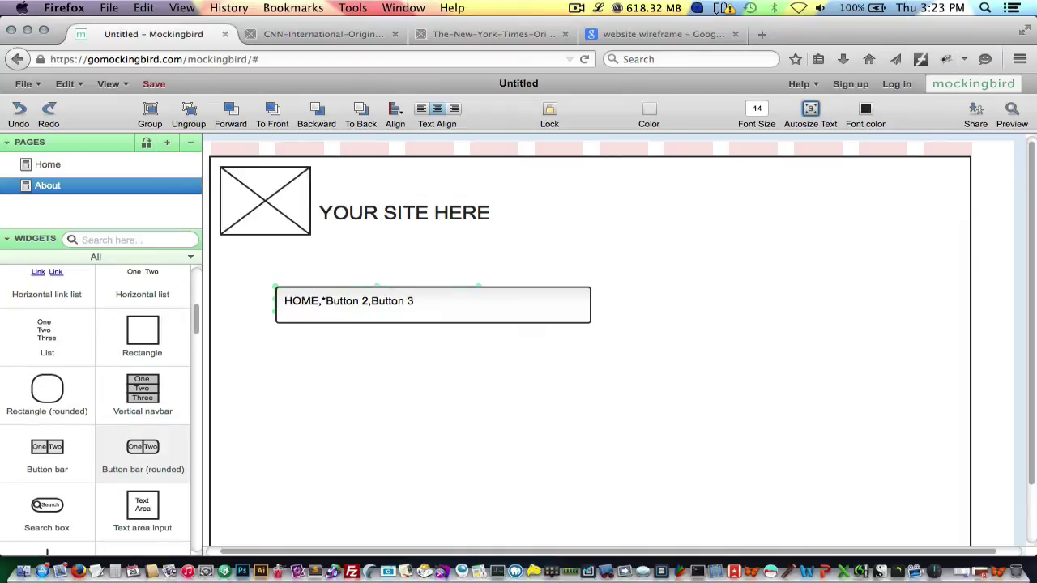
key(BackSpace)
key(BackSpace)
key(BackSpace)
key(BackSpace)
key(BackSpace)
key(BackSpace)
text(Hom)
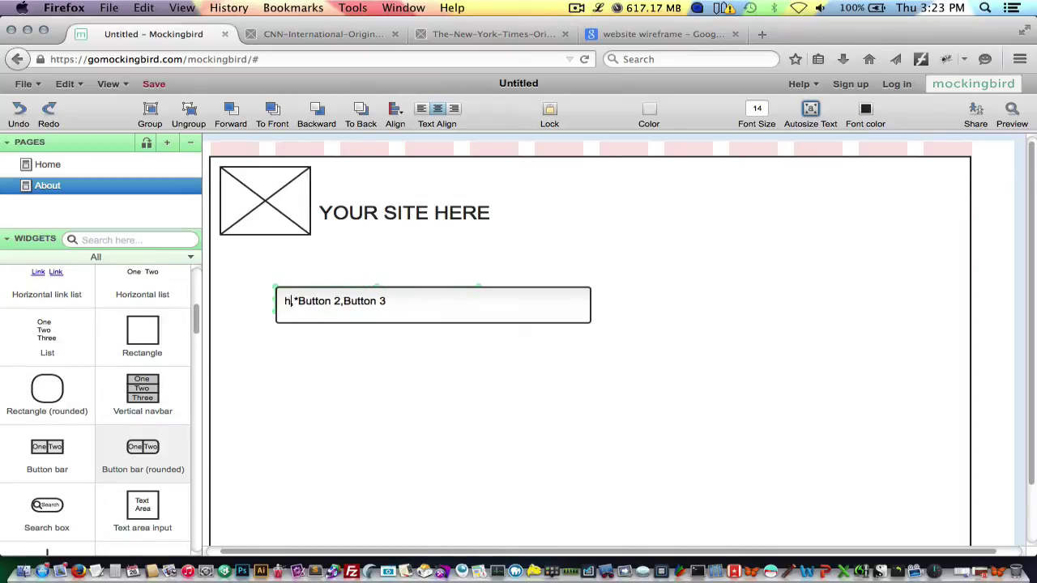
key(BackSpace)
key(BackSpace)
key(BackSpace)
text(Home)
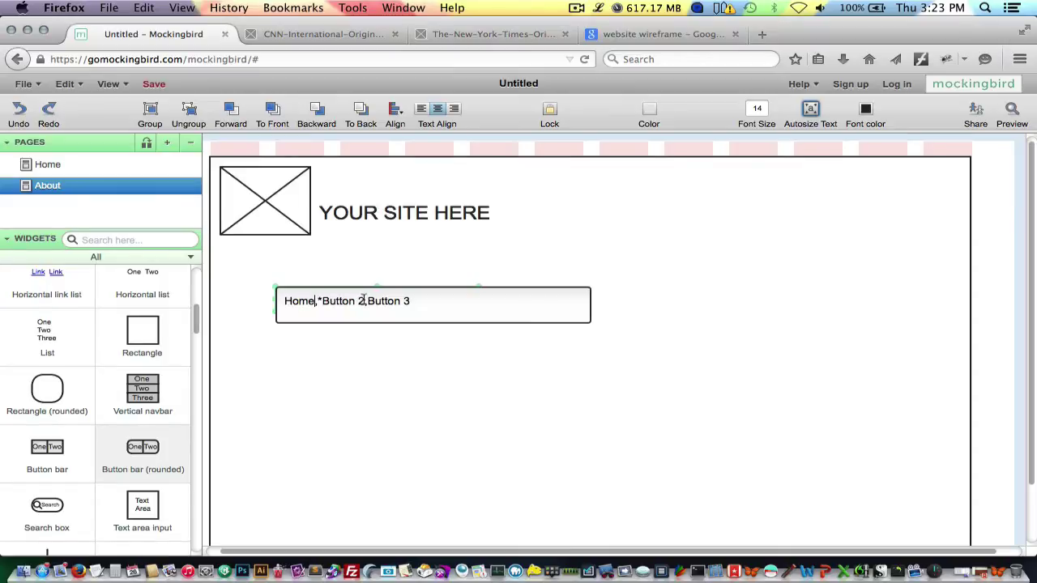
text(,)
Label the remaining buttons About, Services, Blog, Contact and move the bar under the header.
drag(364, 299, 323, 301)
text(About)
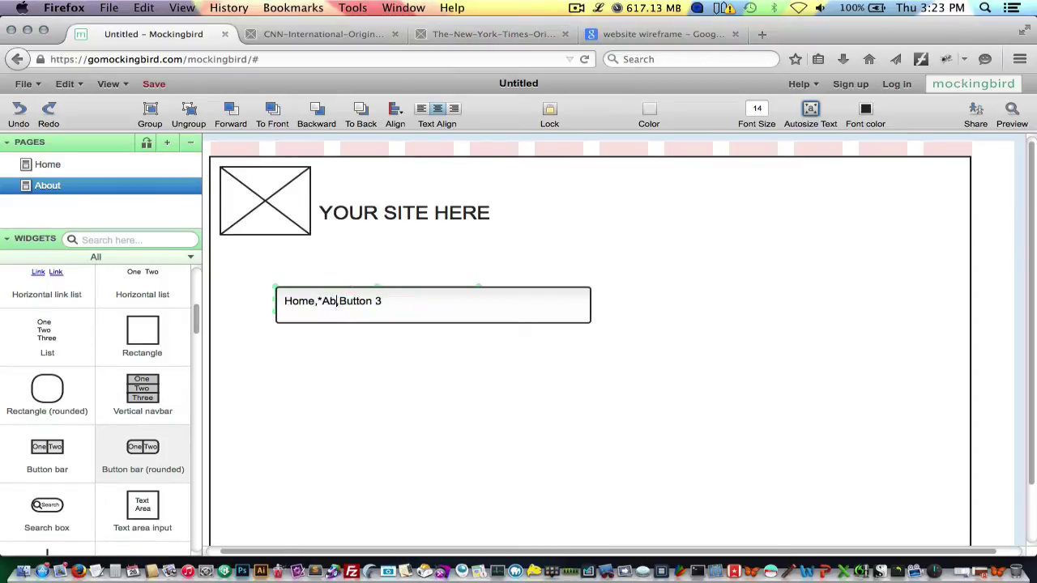
drag(403, 302, 357, 303)
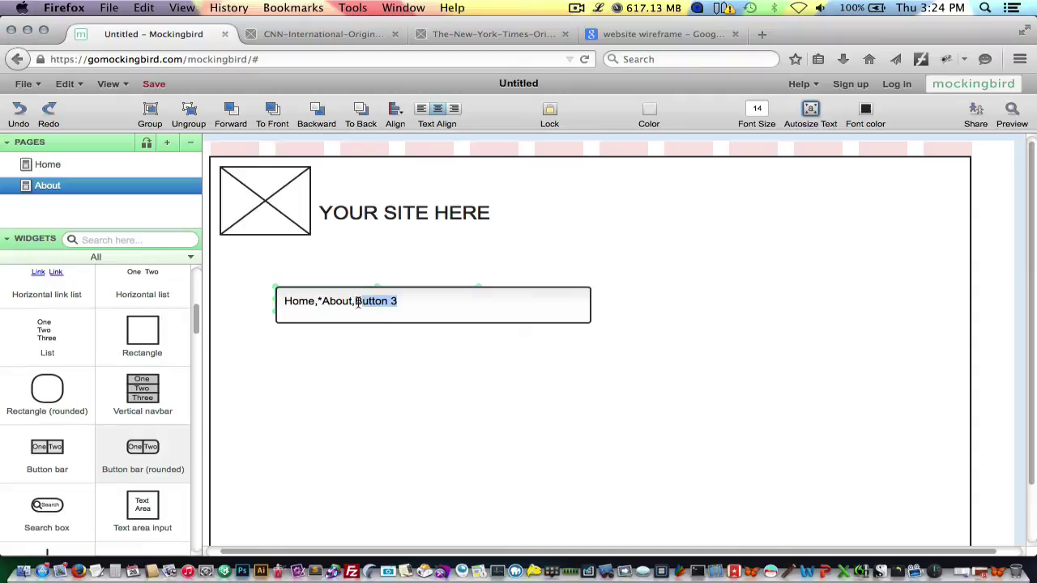
text(Services,Blog, Contact)
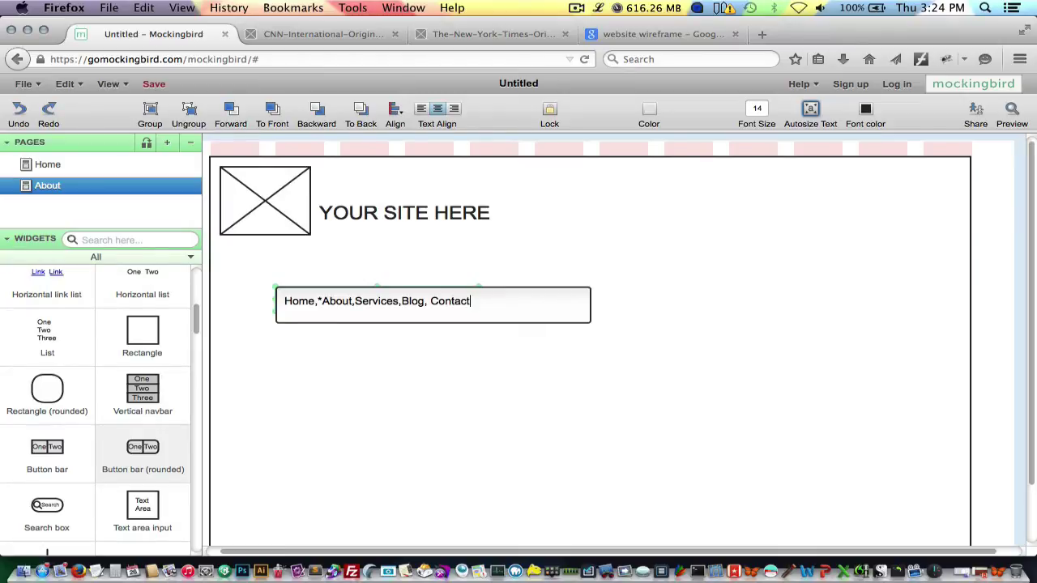
click(652, 316)
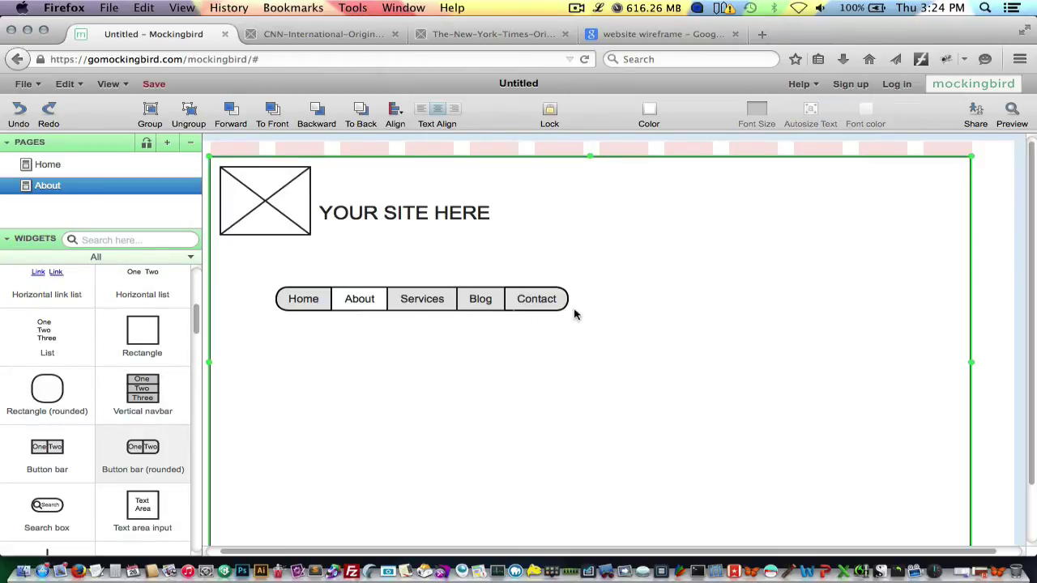
drag(421, 301, 387, 267)
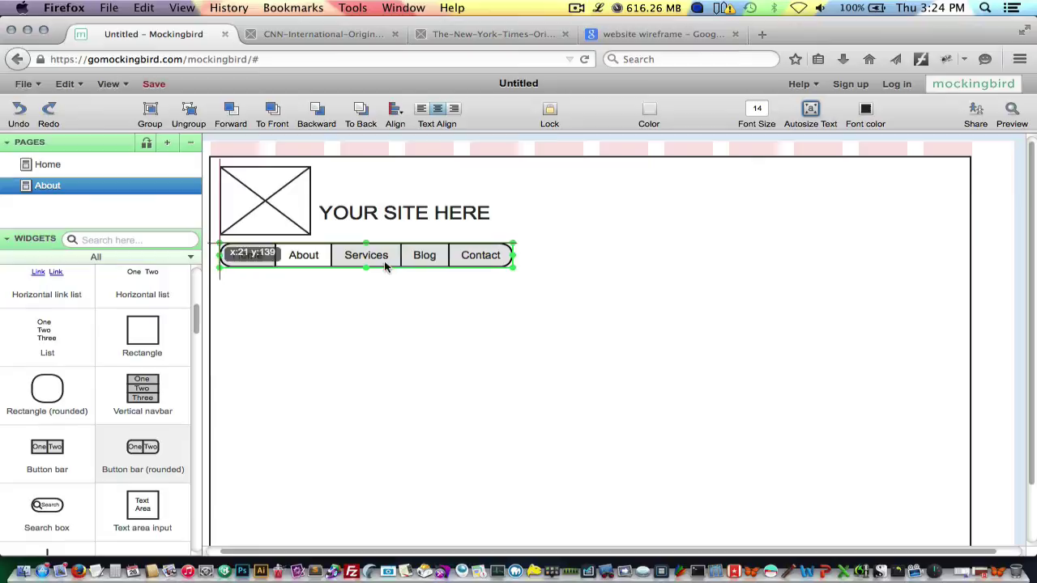
Widen the navigation bar to 911 so it spans the page container.
drag(515, 269, 955, 271)
click(392, 374)
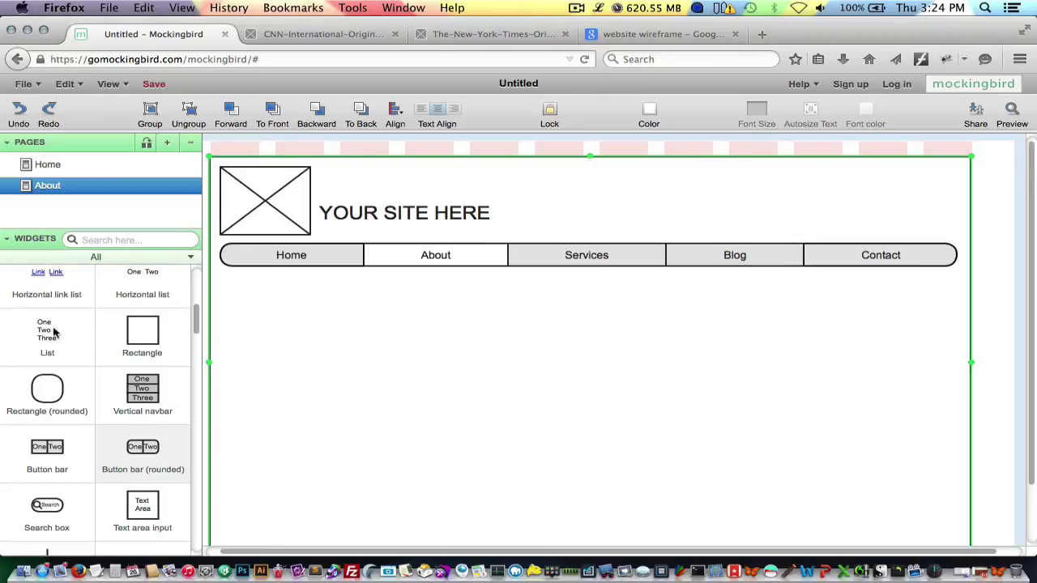
drag(194, 323, 195, 288)
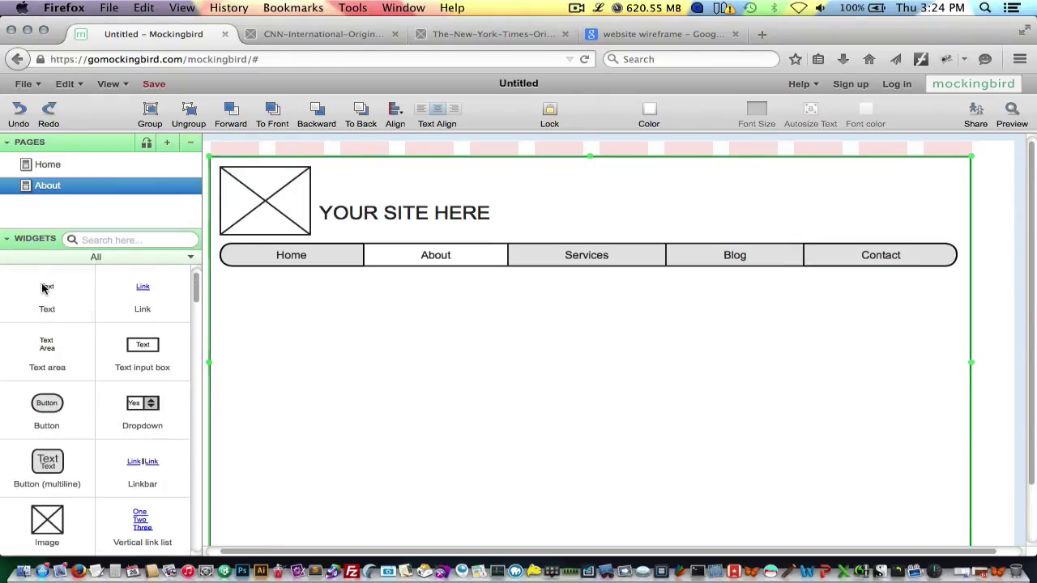
Add a Call Now! label at the header's right end with font size 16.
drag(46, 287, 800, 195)
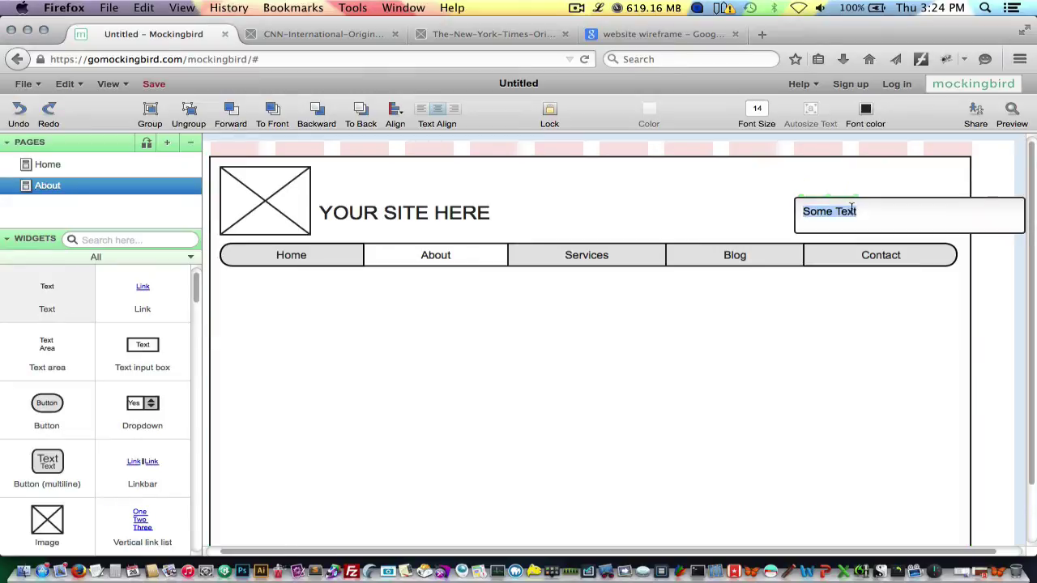
text(Cal)
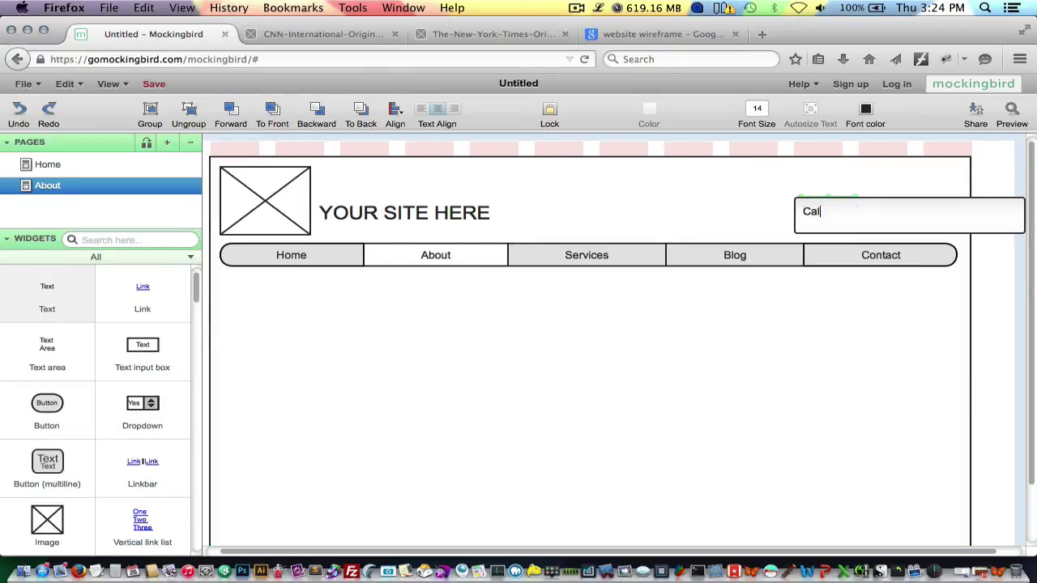
text(l Now! (555) 555-5455)
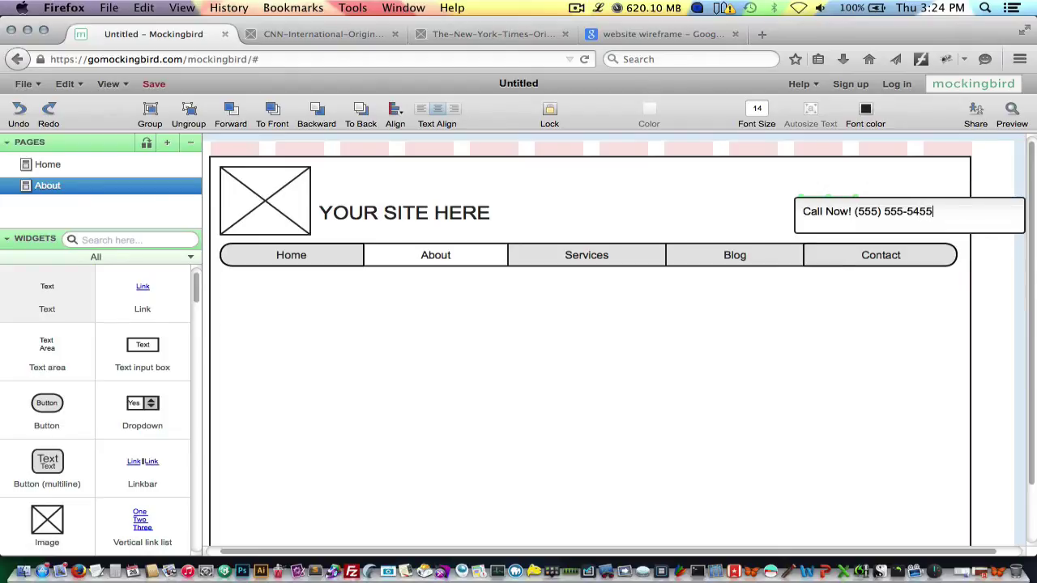
click(875, 382)
click(856, 206)
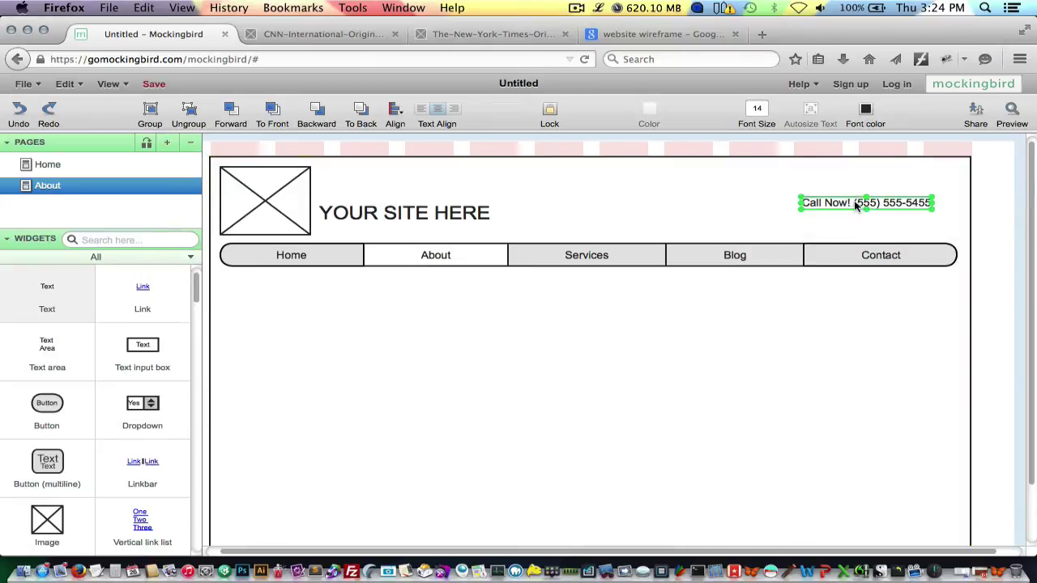
drag(857, 206, 850, 203)
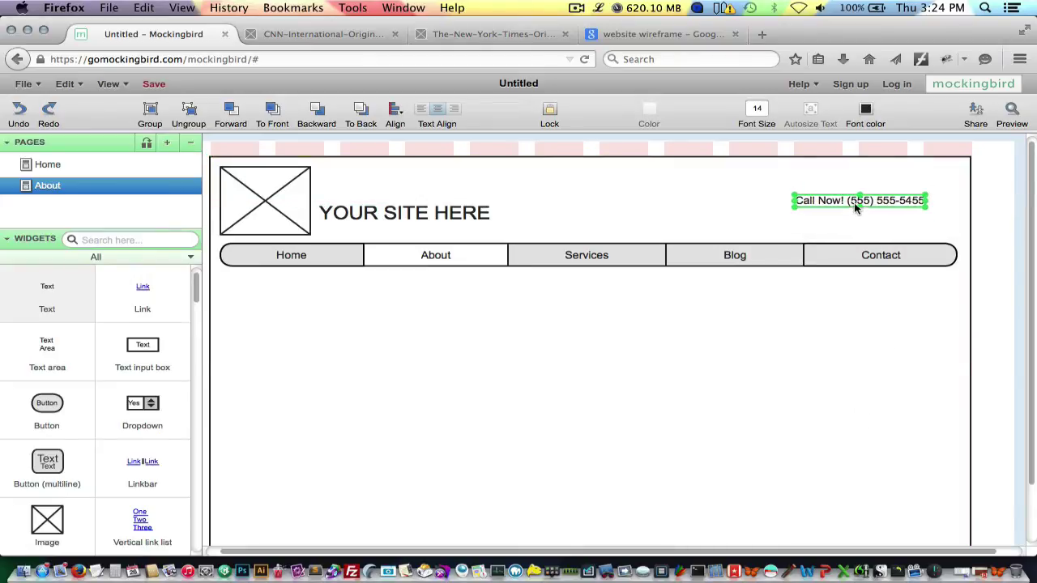
click(759, 108)
text(16)
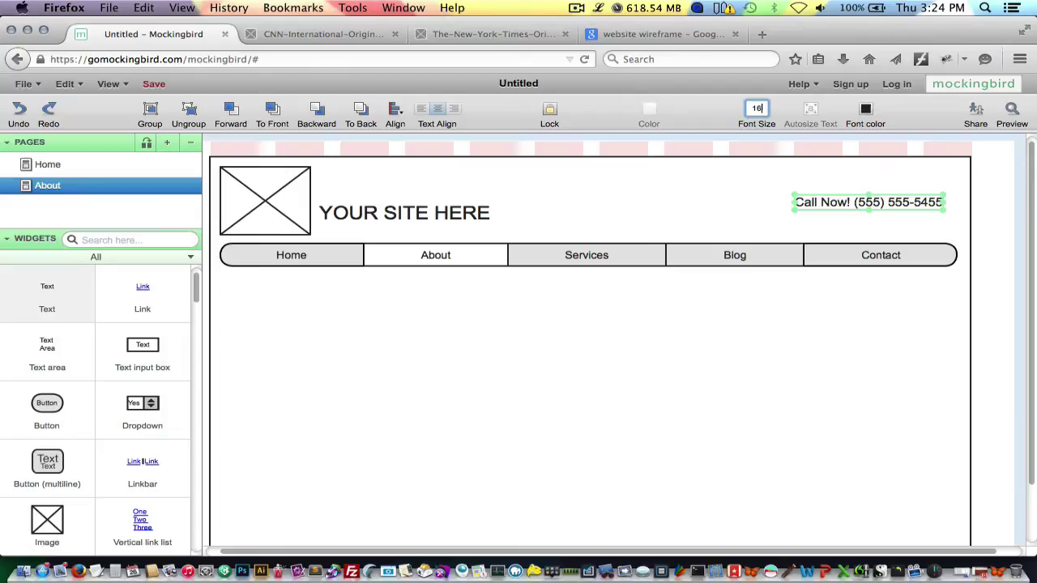
click(803, 335)
drag(829, 203, 843, 221)
Bottom-align the Call Now label with the YOUR SITE HERE title.
click(463, 212)
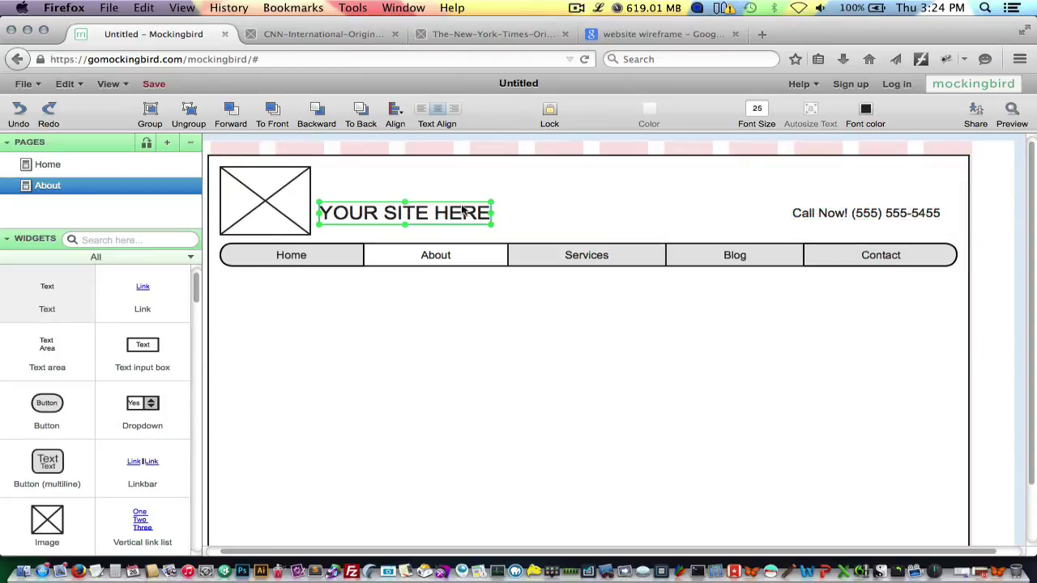
shift+click(831, 213)
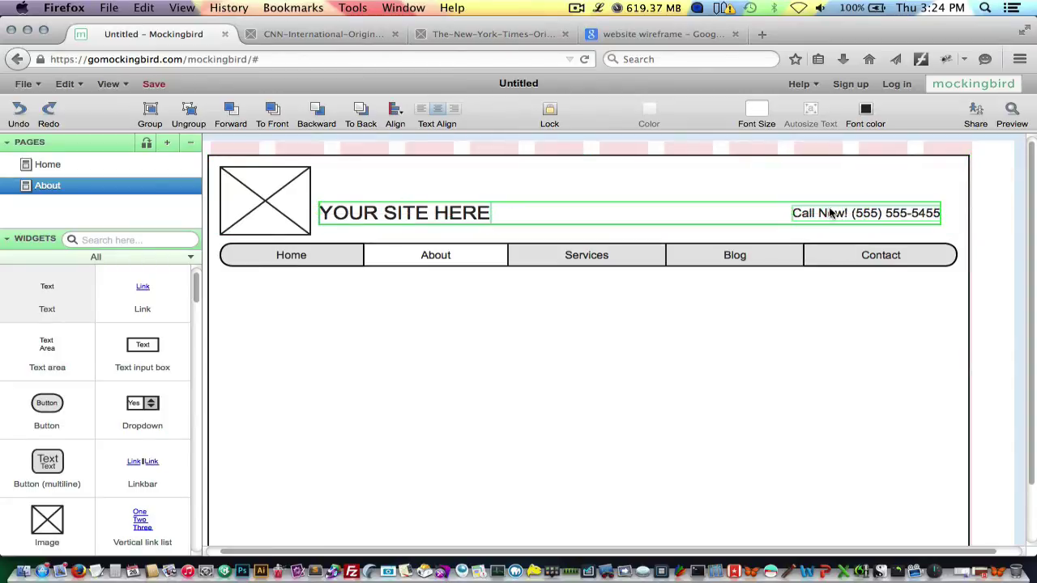
click(402, 117)
click(427, 243)
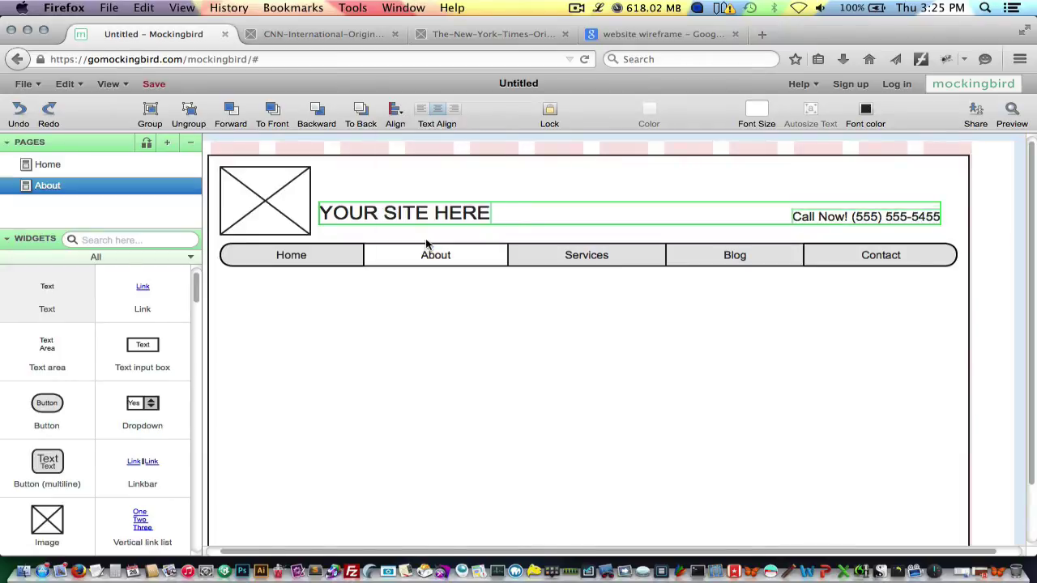
click(621, 322)
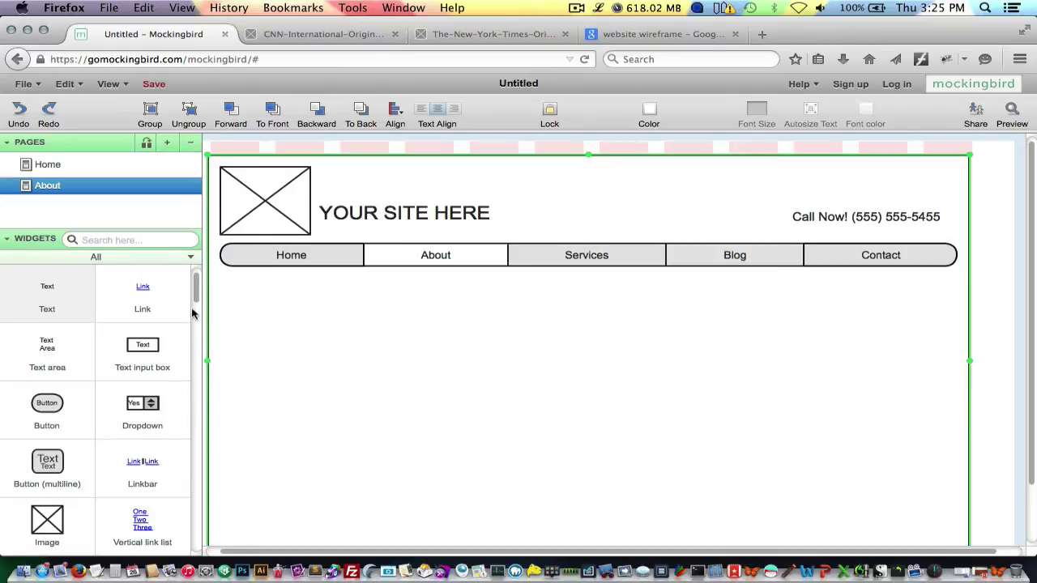
Place Facebook, Twitter and RSS icons side by side above the Call Now label.
drag(196, 297, 200, 487)
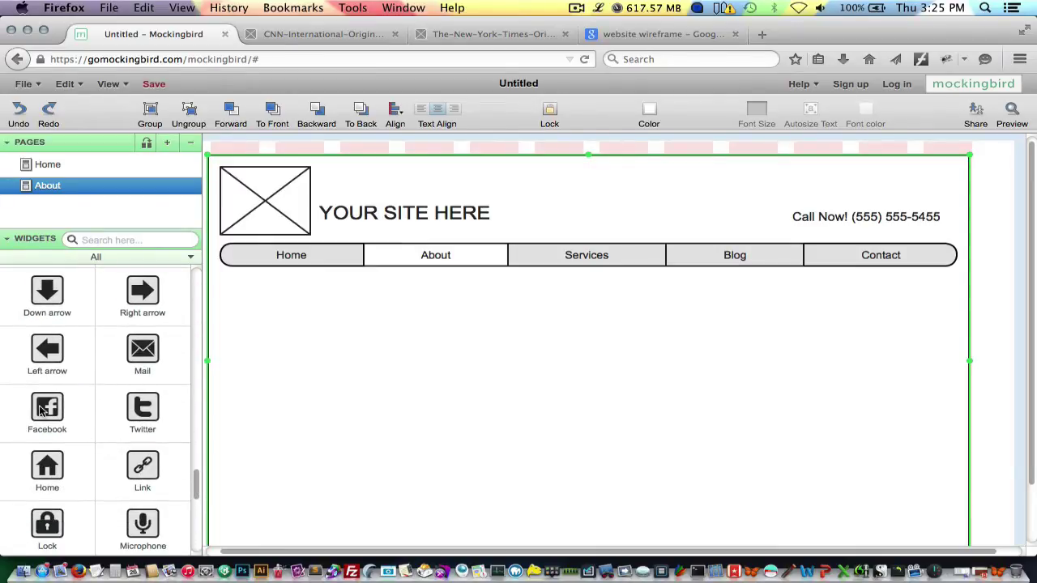
drag(46, 411, 790, 169)
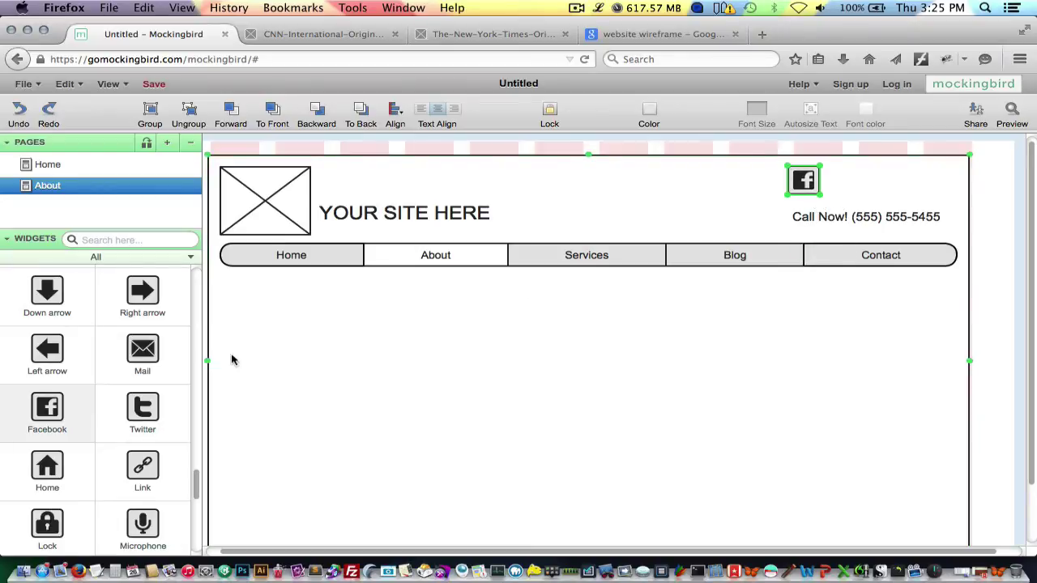
drag(145, 410, 830, 170)
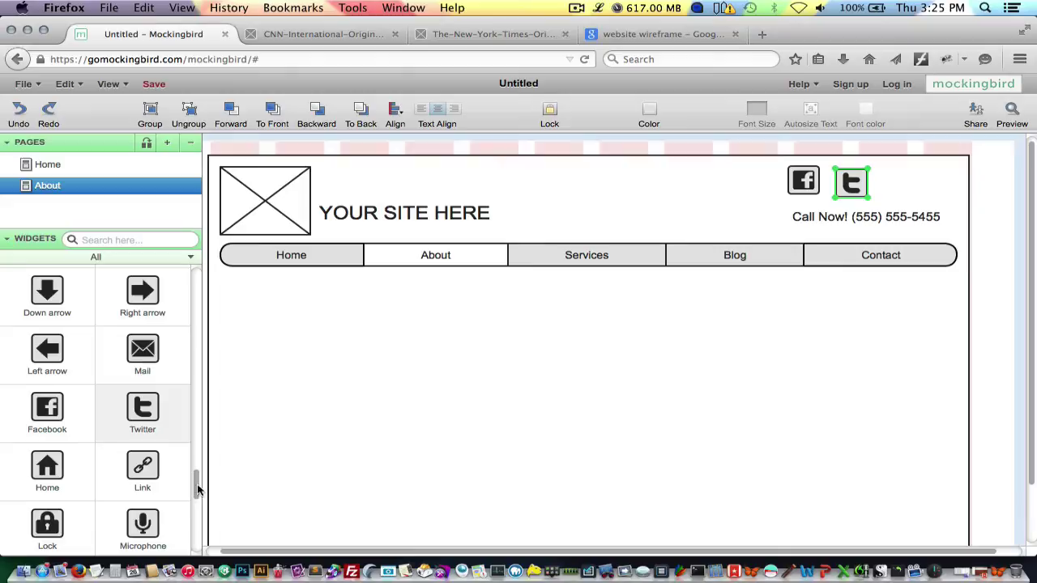
drag(197, 483, 194, 519)
drag(142, 455, 922, 185)
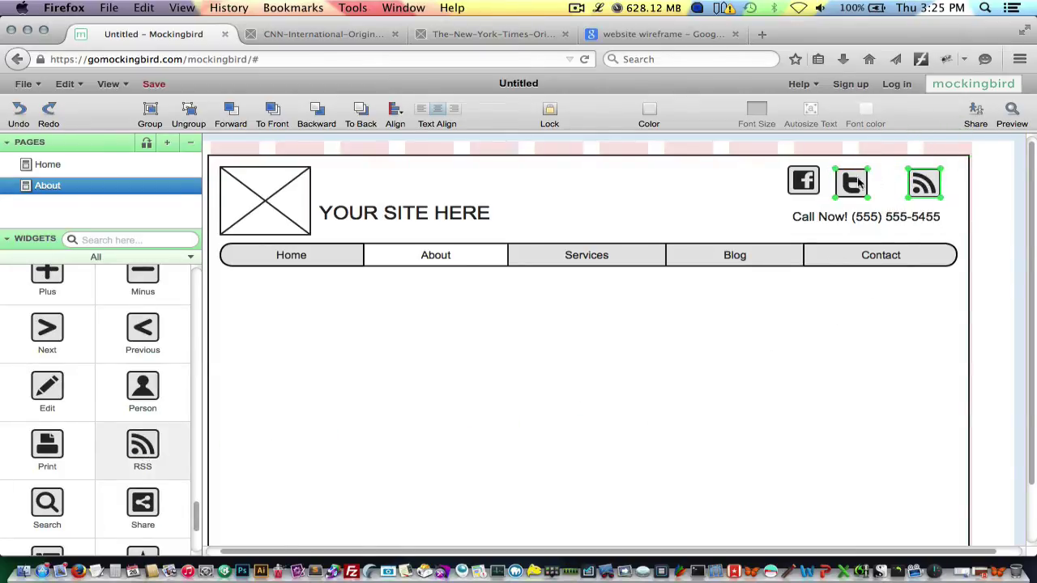
drag(847, 185, 879, 185)
drag(804, 182, 842, 185)
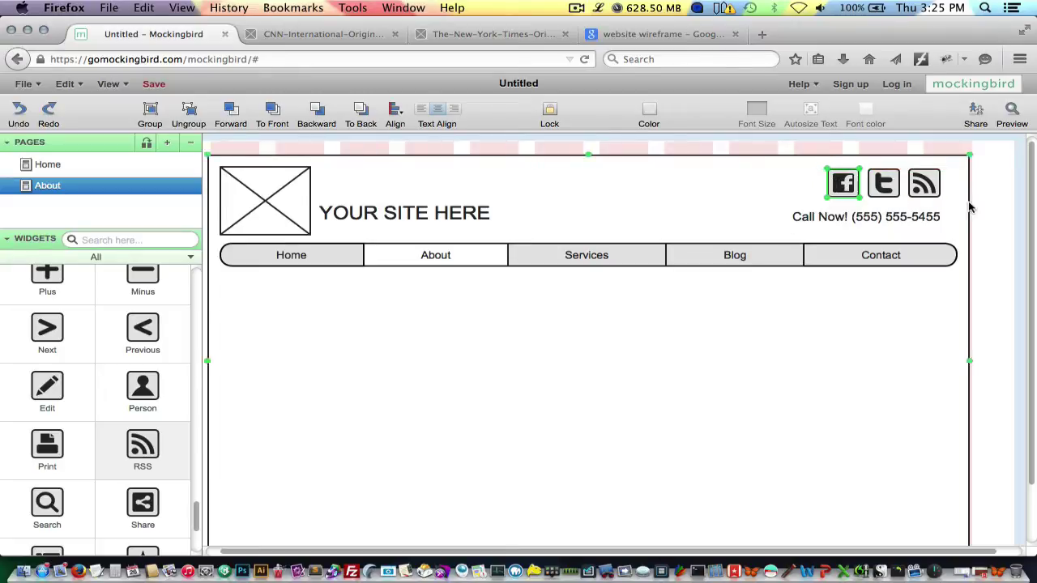
Select the three social icons and group them above the phone label.
click(875, 185)
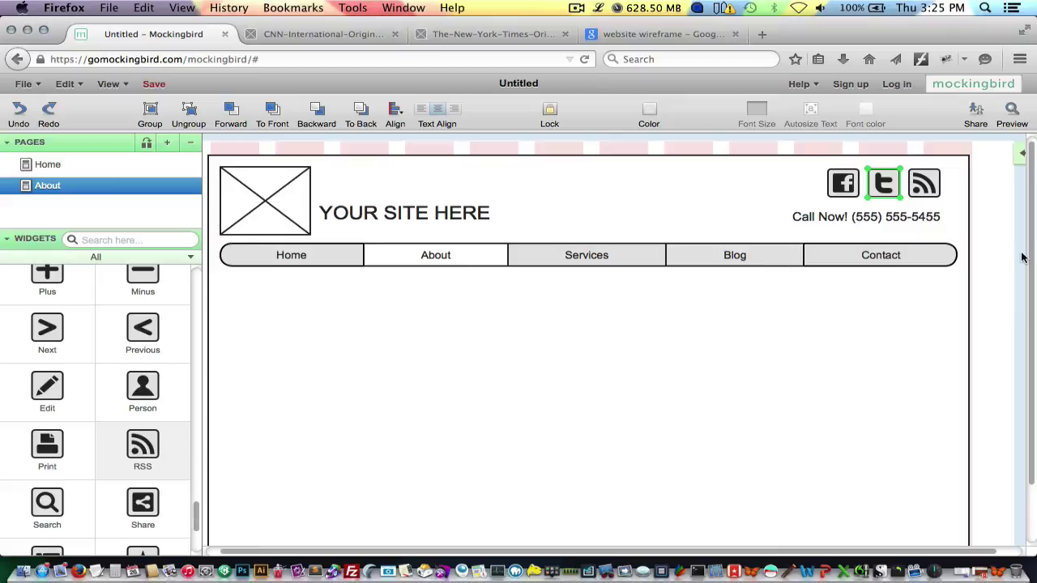
click(924, 187)
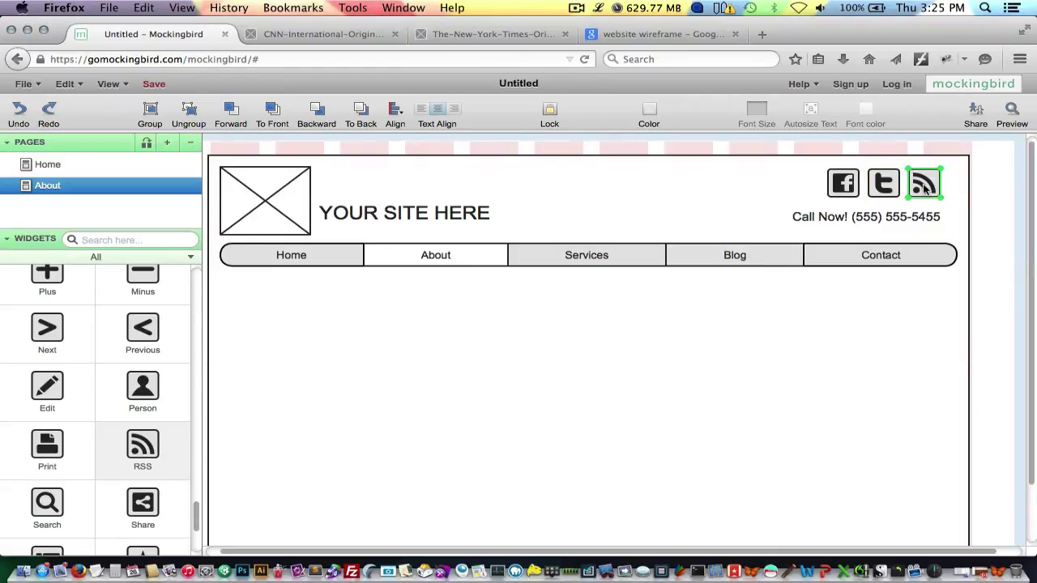
shift+click(890, 187)
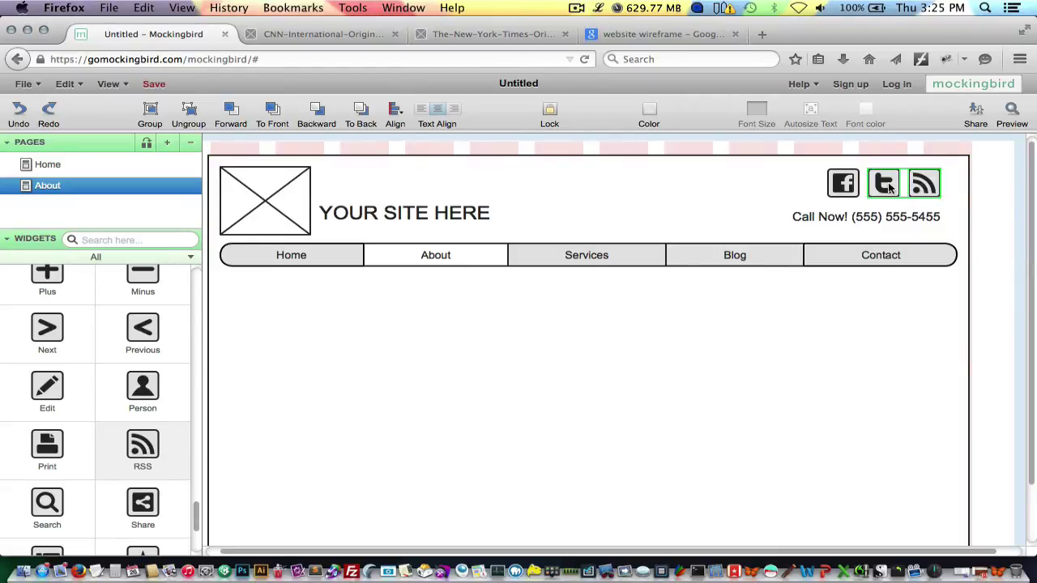
shift+click(849, 186)
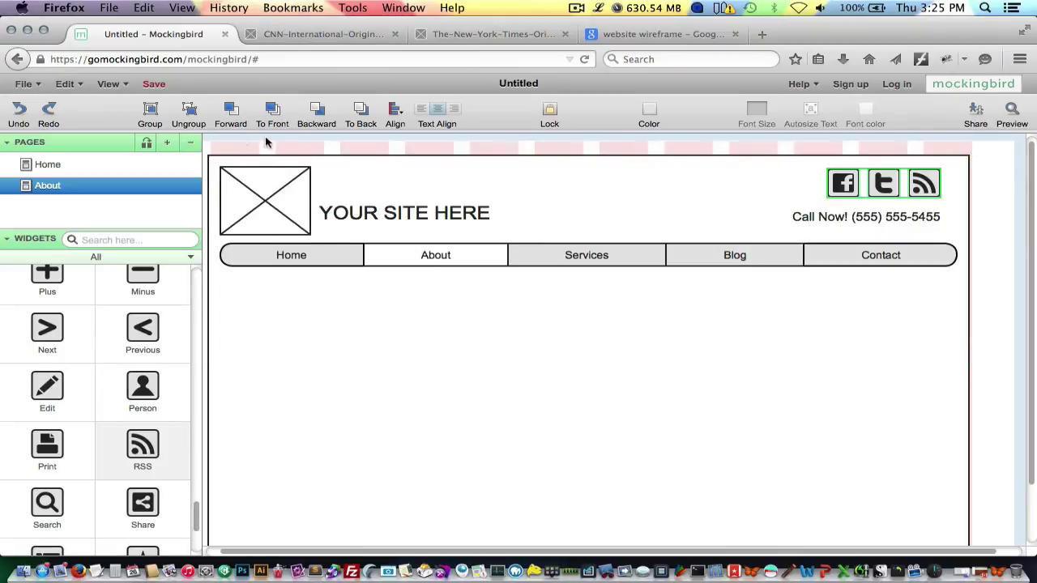
click(149, 115)
mouse_move(843, 186)
mouse_down()
mouse_move(752, 186)
mouse_move(872, 186)
mouse_move(843, 187)
mouse_up()
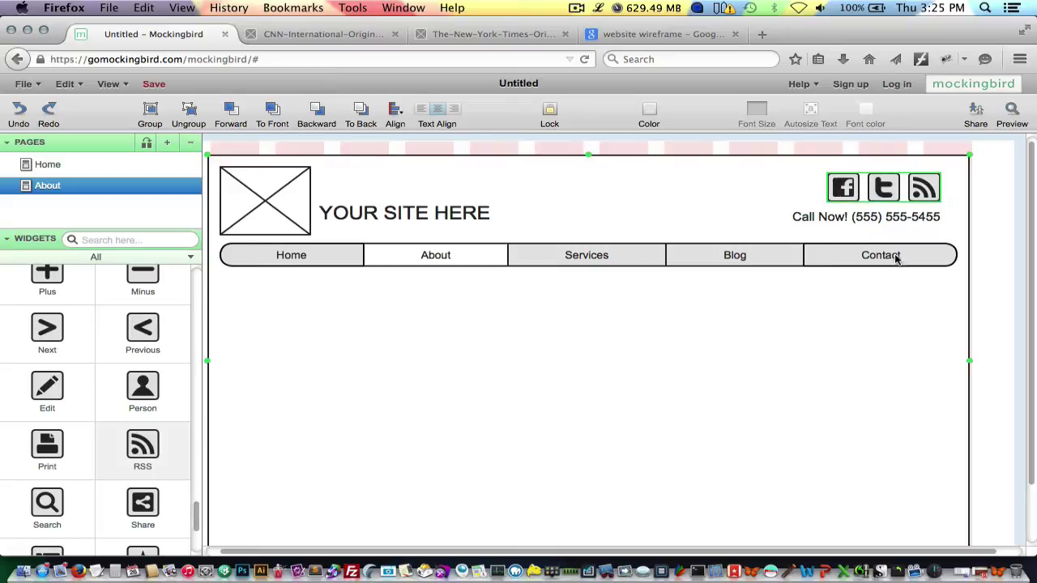
Set the Call Now label's font size to 18 and move it under the social icons.
click(835, 225)
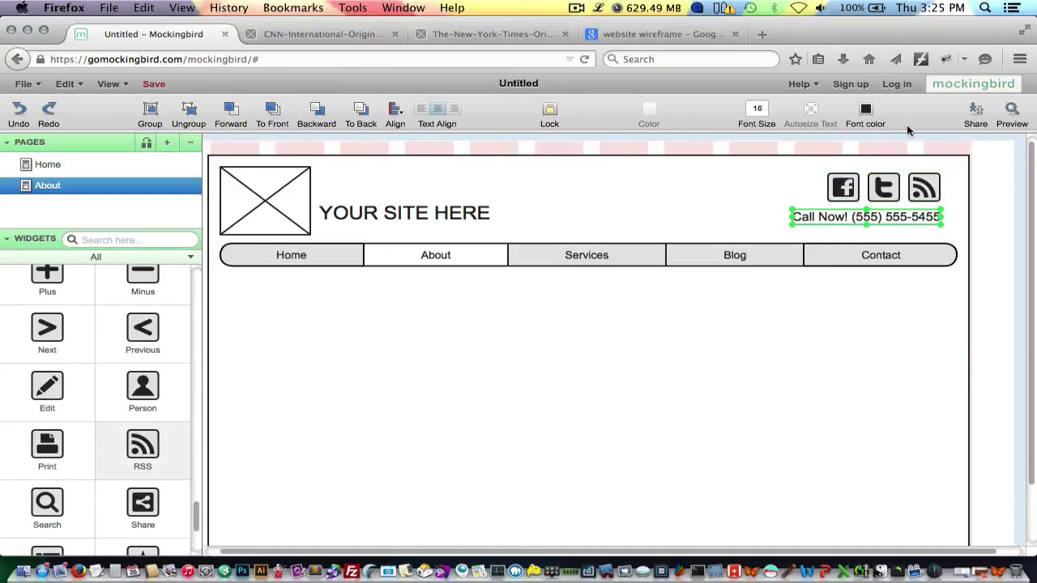
click(760, 109)
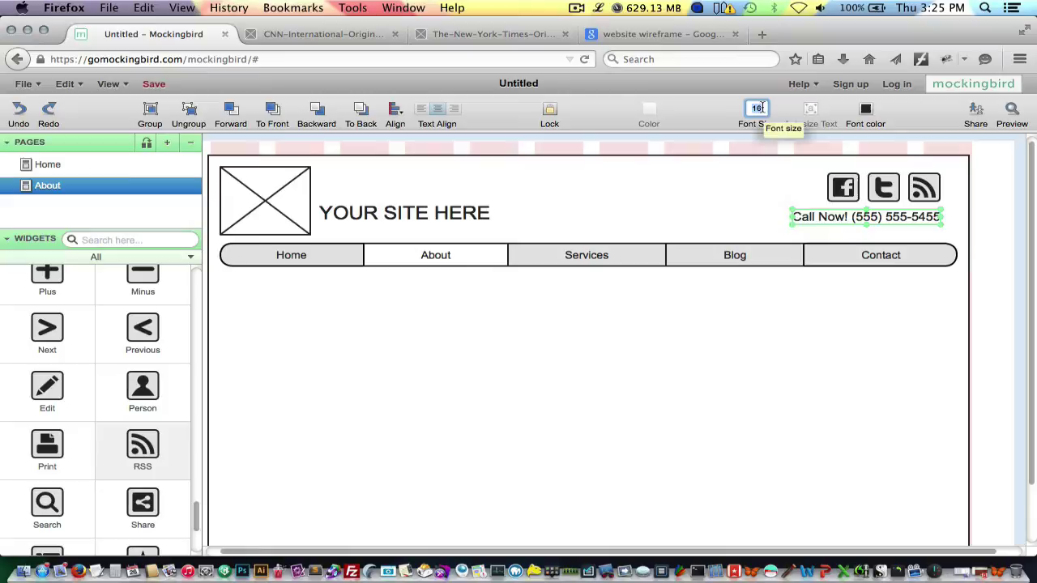
text(20)
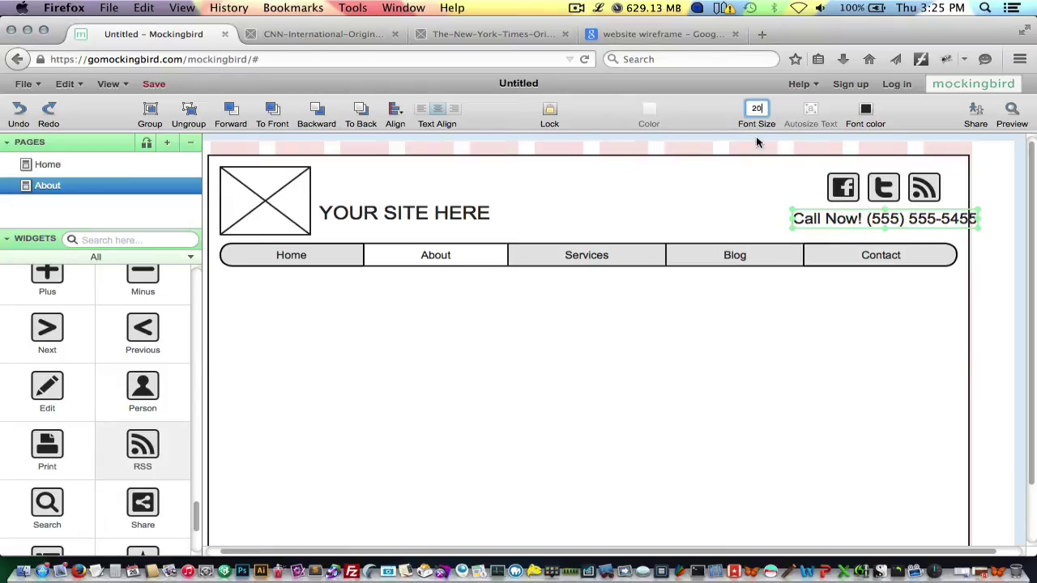
text(18)
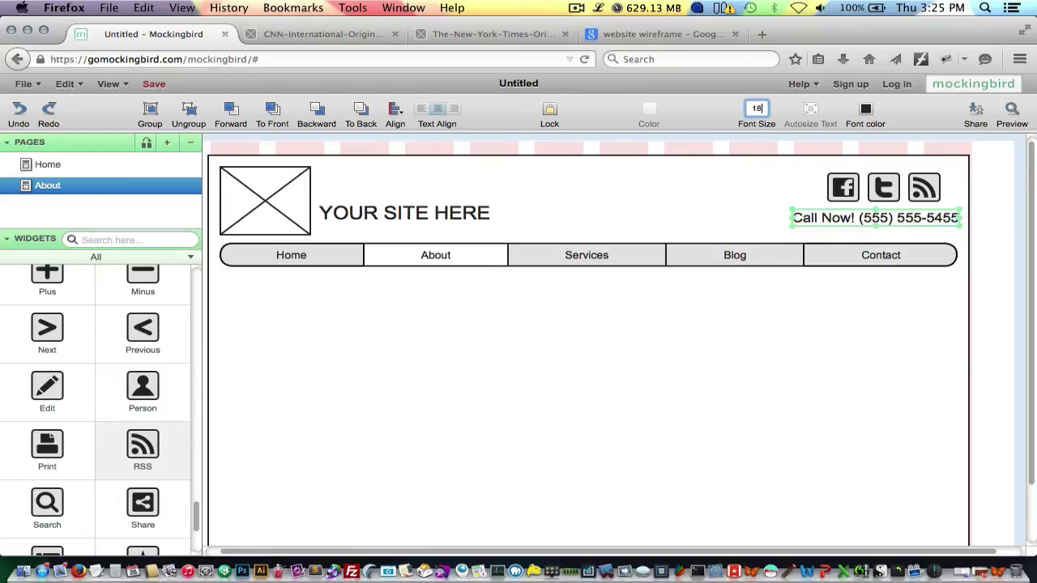
drag(864, 219, 844, 220)
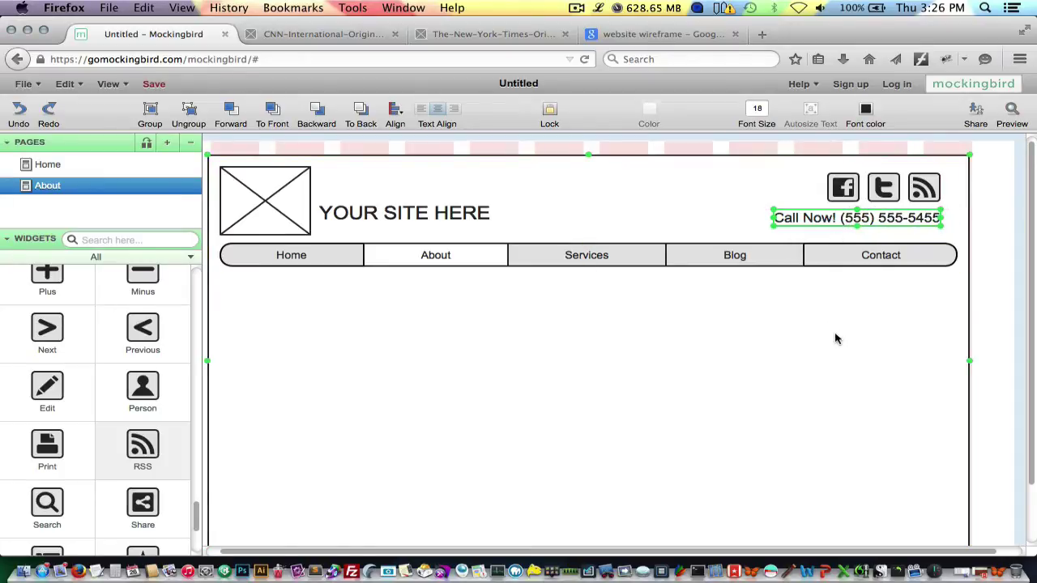
Group the Call Now label with the social icons into one header block.
click(838, 221)
shift+click(872, 191)
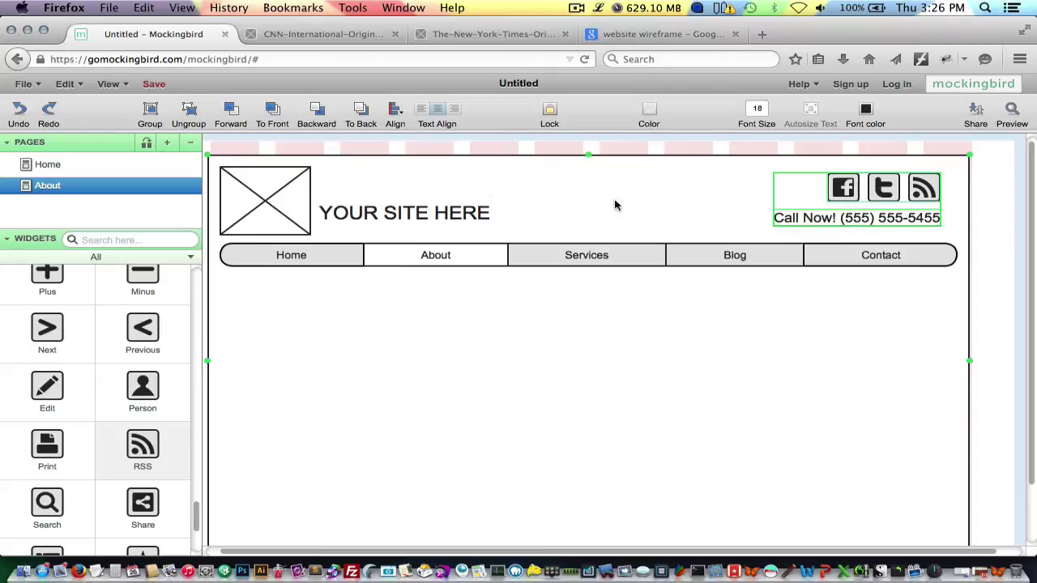
click(141, 114)
click(753, 261)
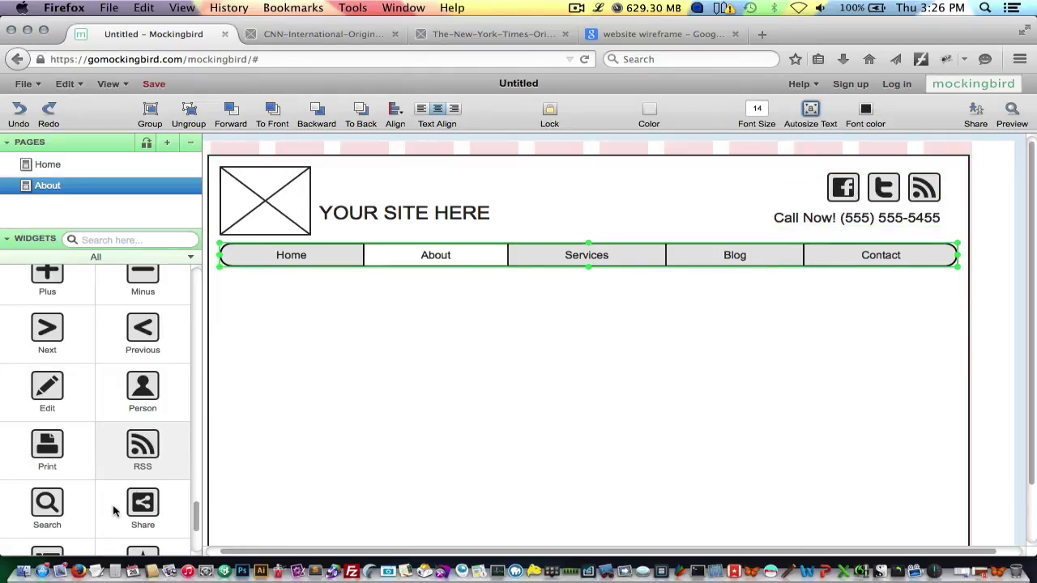
Add a text input box and a search icon beside it in the header.
drag(195, 514, 185, 269)
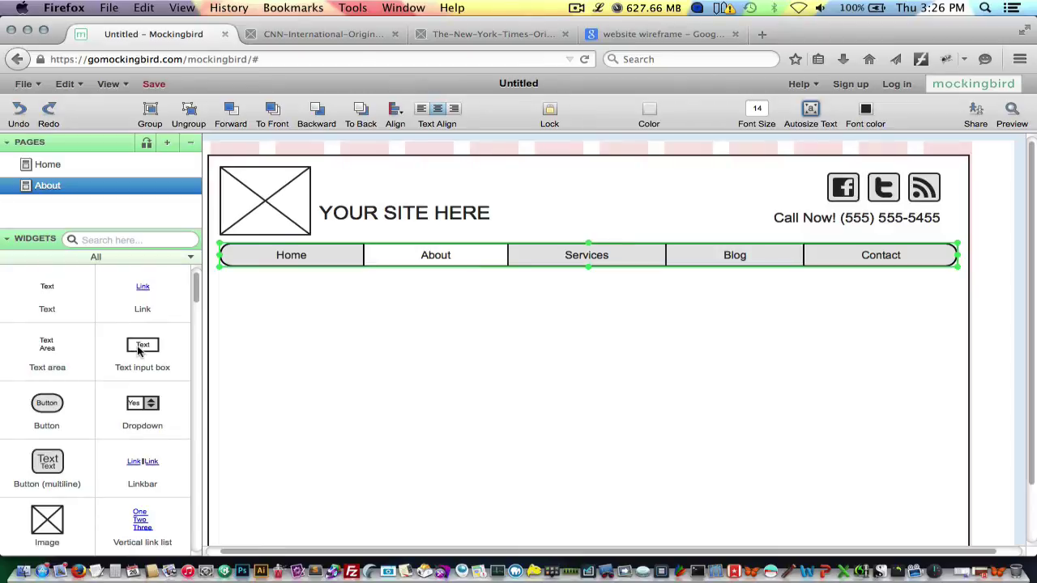
drag(138, 349, 627, 180)
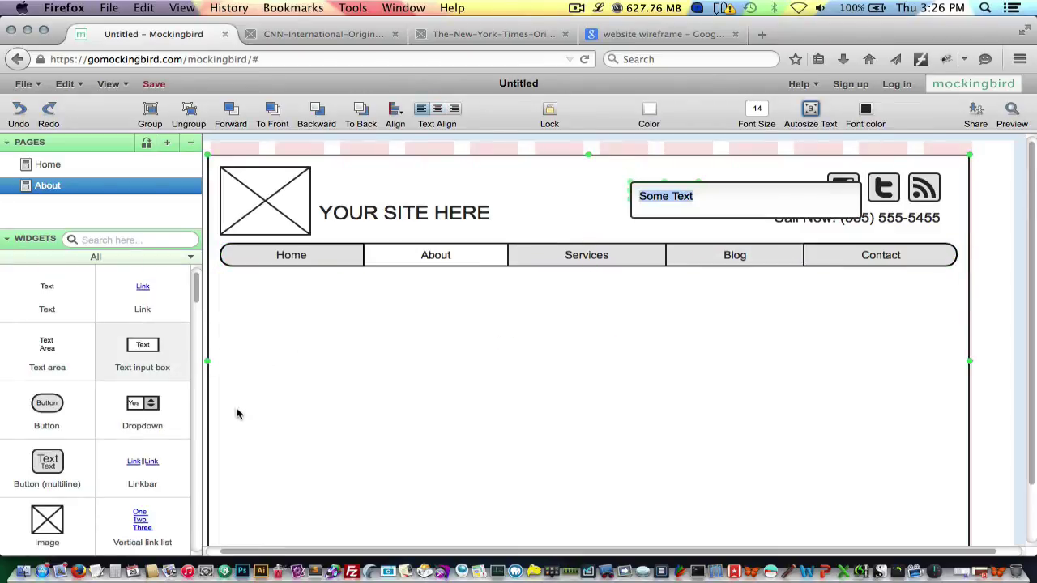
drag(196, 305, 197, 397)
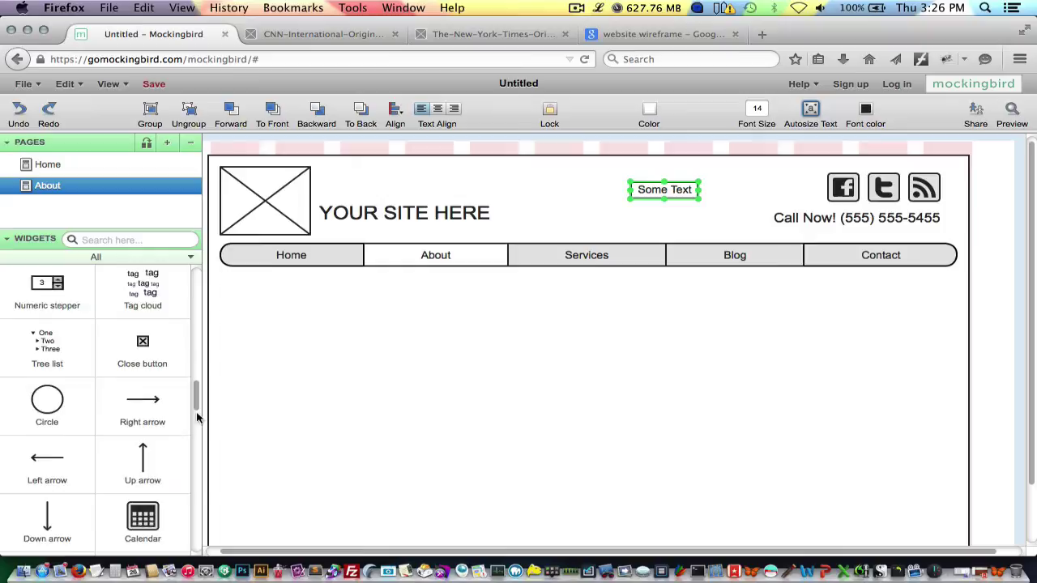
drag(196, 418, 194, 539)
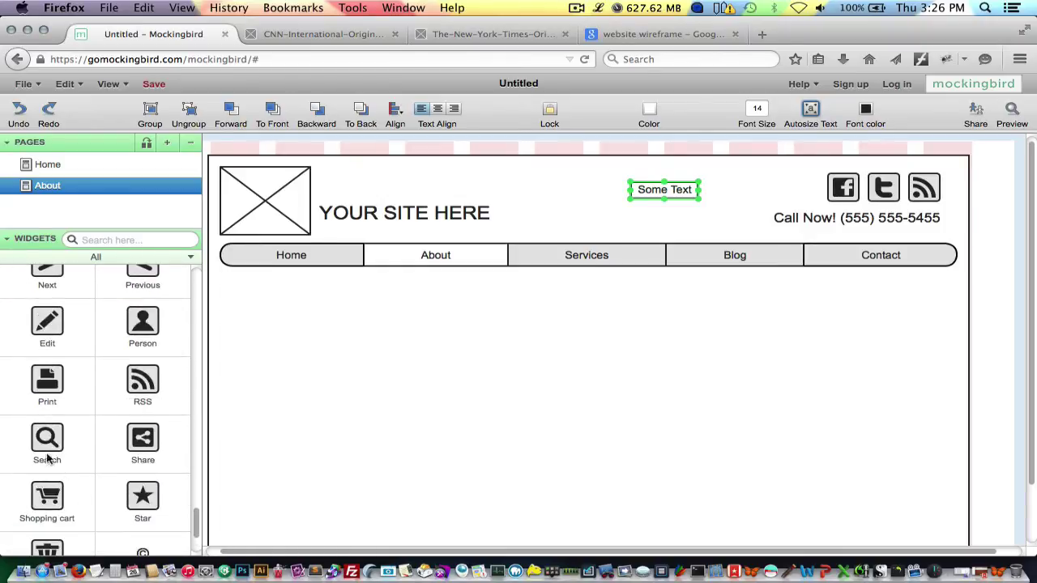
drag(48, 454, 617, 200)
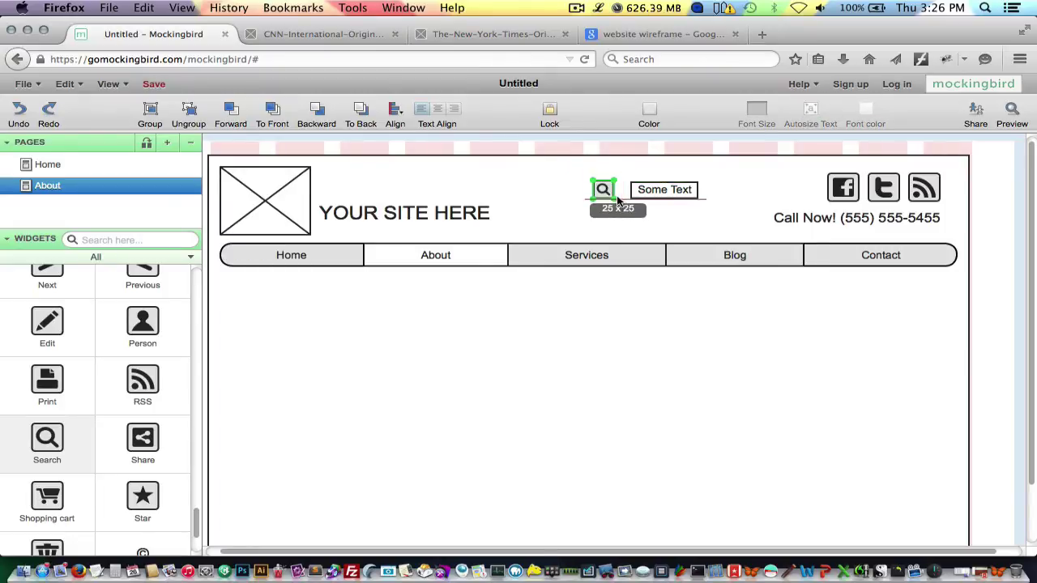
Relabel the input 'Search' and widen it next to the magnifier icon.
click(660, 193)
double_click(659, 192)
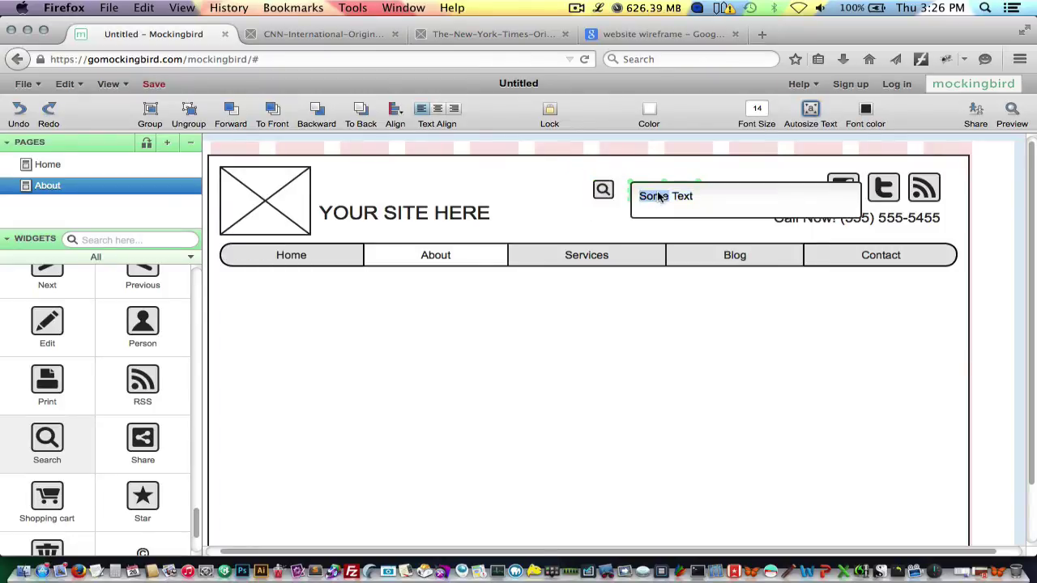
drag(706, 194, 635, 193)
text(Search)
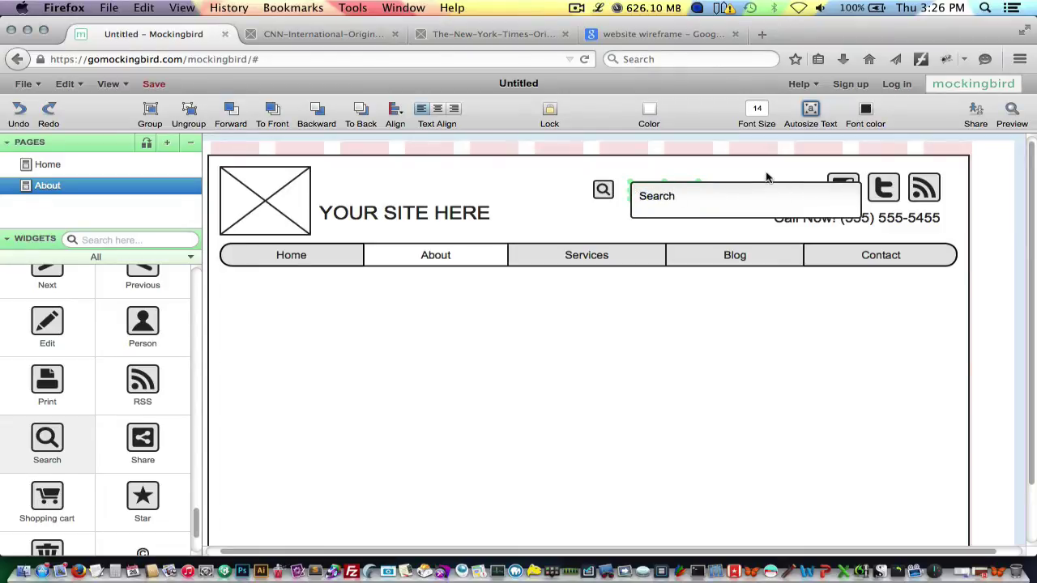
click(767, 178)
click(665, 190)
drag(664, 190, 746, 193)
click(604, 200)
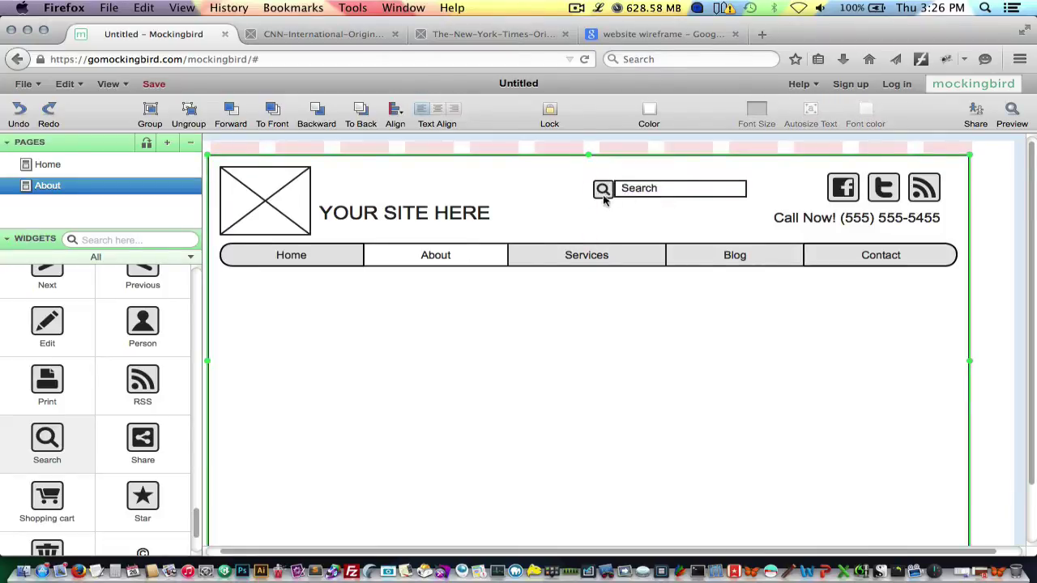
Center-align the search icon and Search field vertically.
drag(568, 174, 606, 186)
click(605, 190)
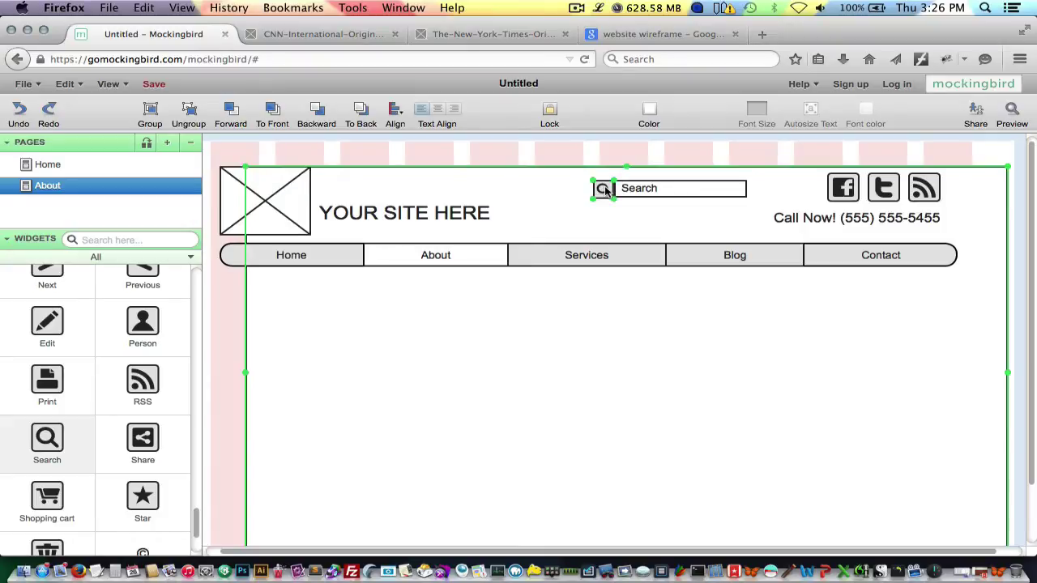
click(649, 192)
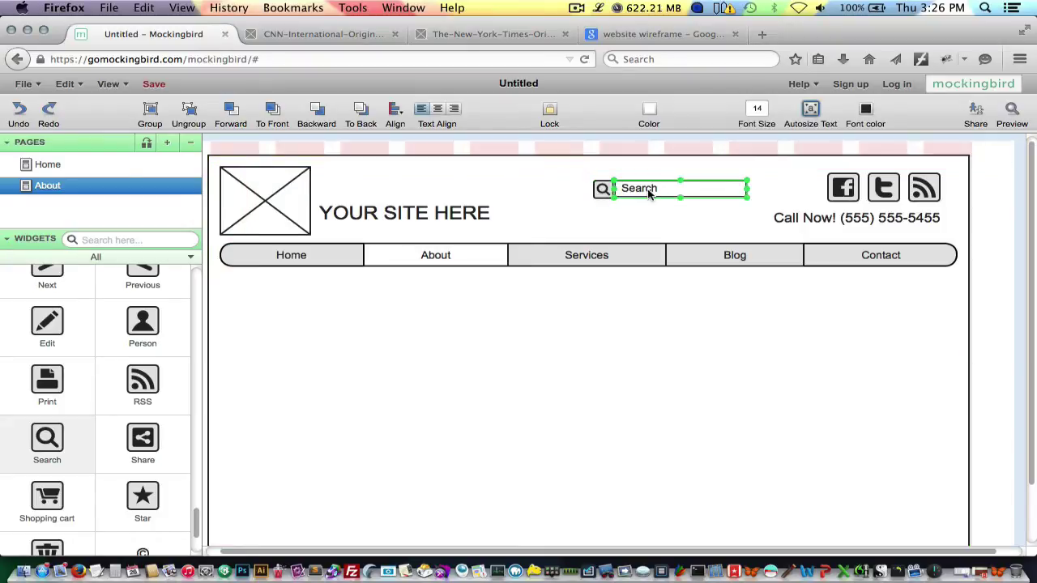
shift+click(602, 190)
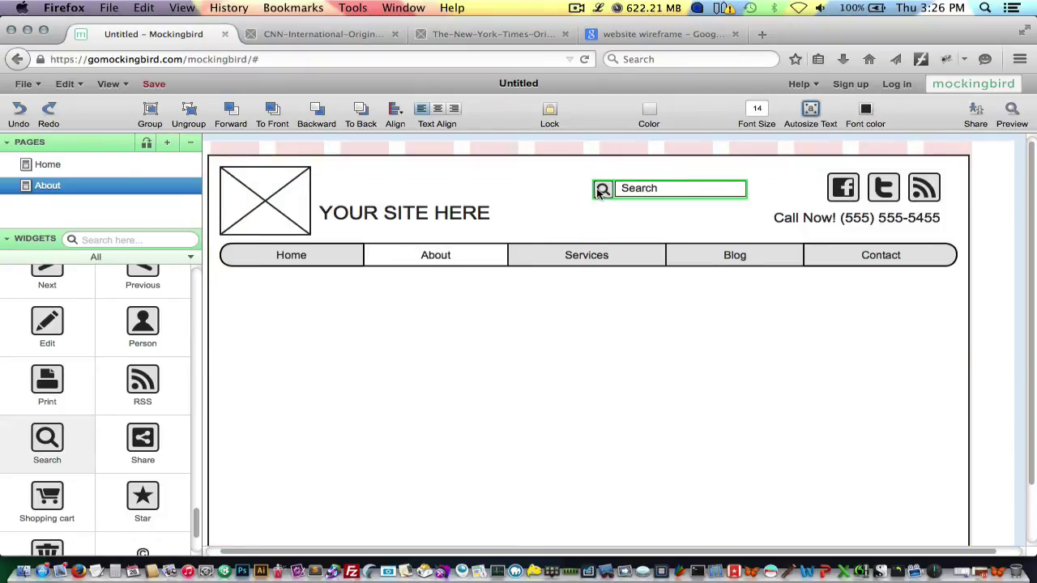
click(396, 111)
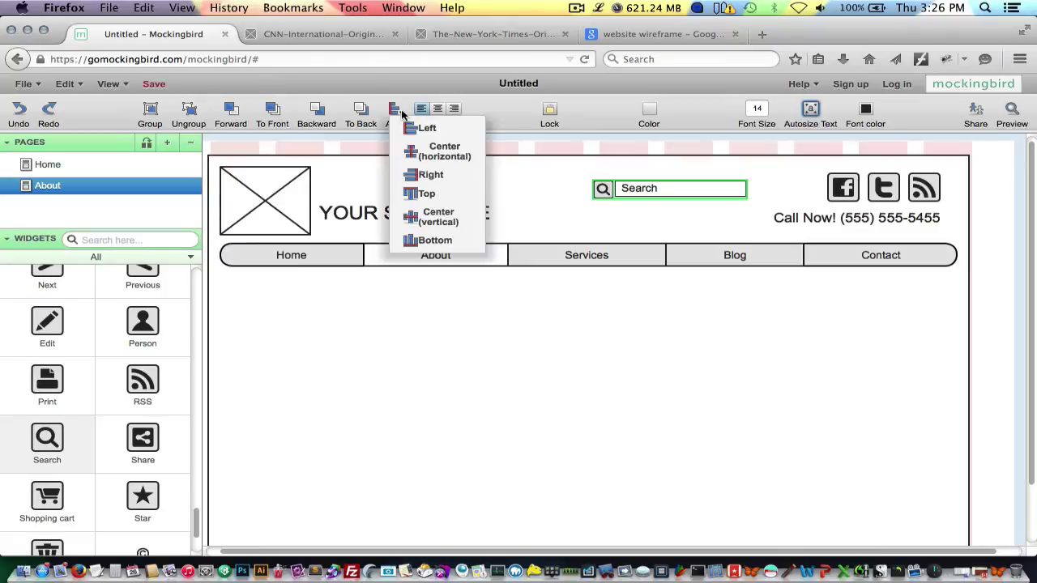
click(437, 217)
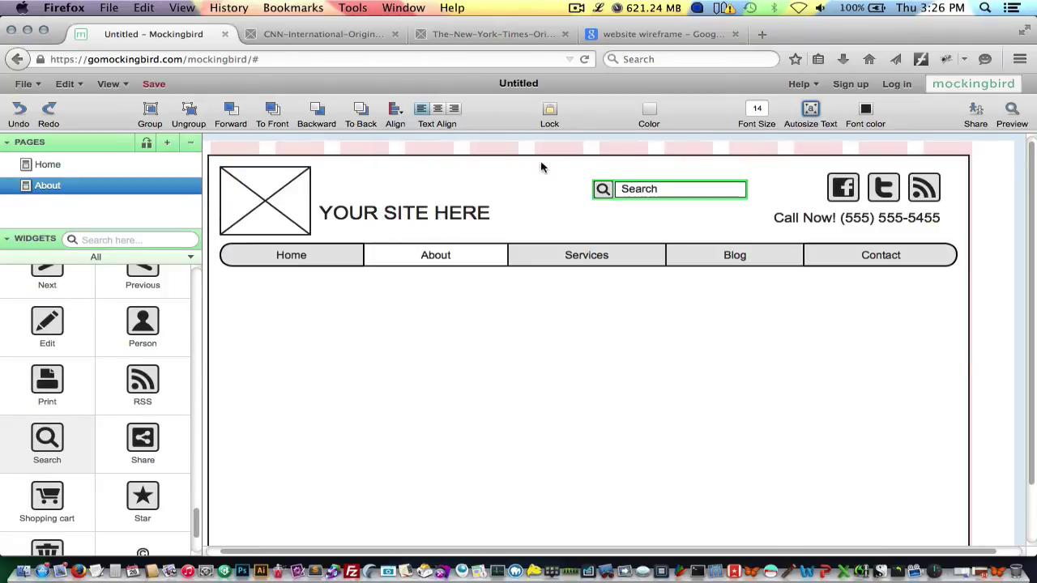
Move the search box to the header's top-right corner.
click(705, 193)
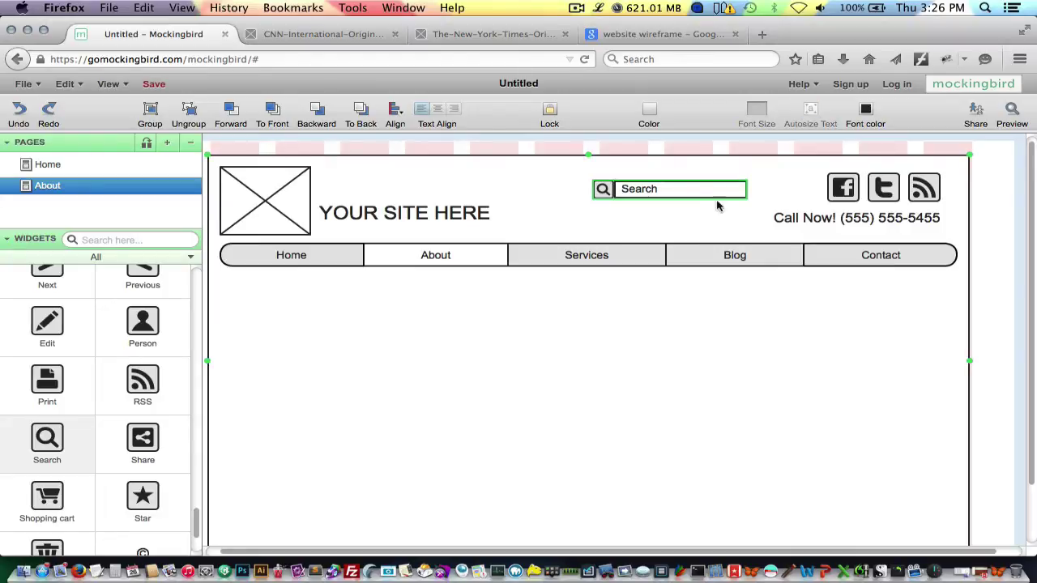
drag(685, 192, 874, 168)
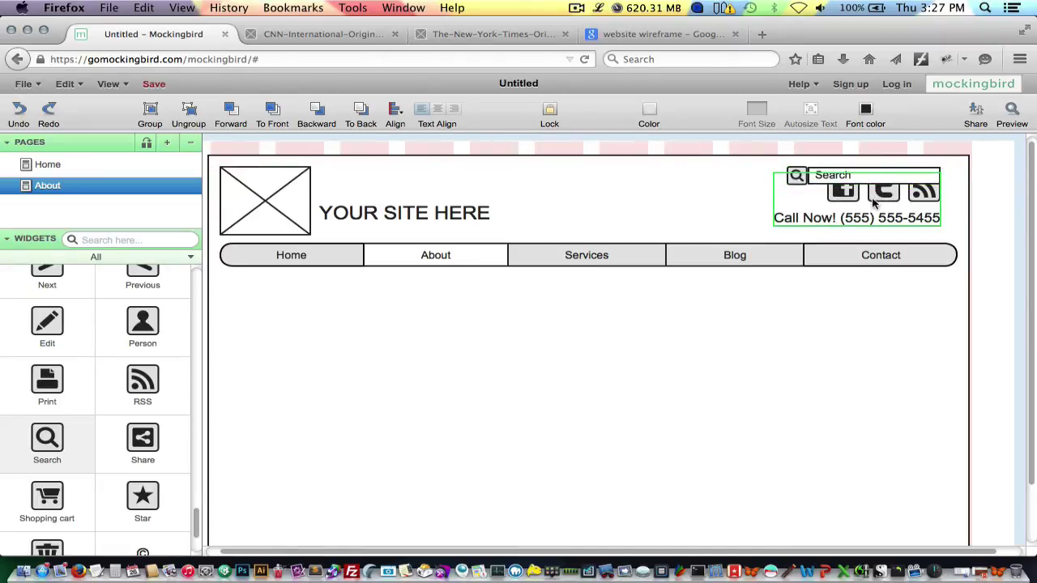
click(553, 229)
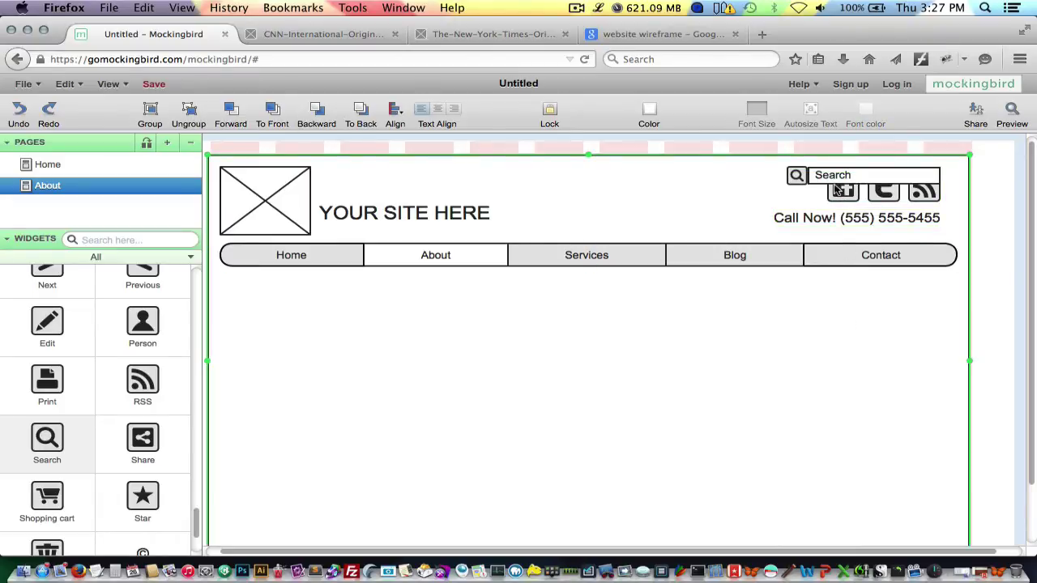
Ungroup the social icons on empty canvas and shrink the Facebook icon.
drag(843, 194, 680, 389)
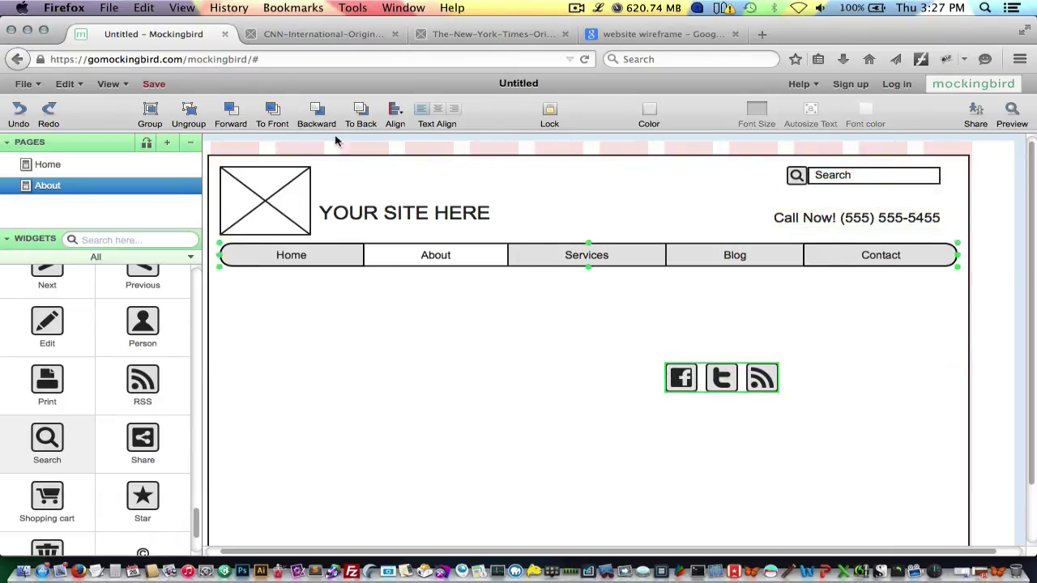
click(191, 122)
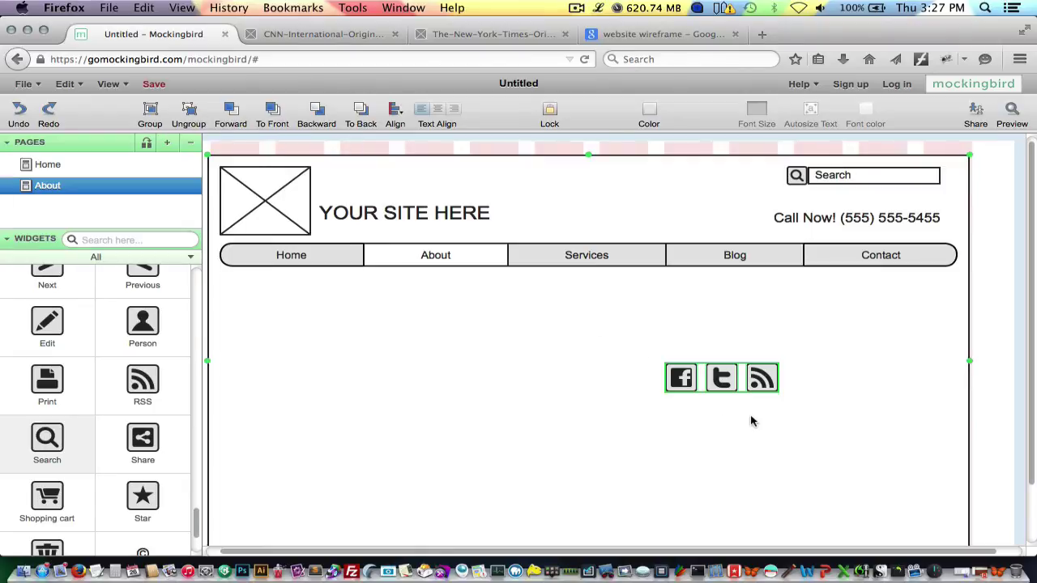
click(695, 390)
drag(699, 393, 663, 376)
Select the resized Facebook, RSS and Twitter icons together.
click(781, 384)
click(665, 374)
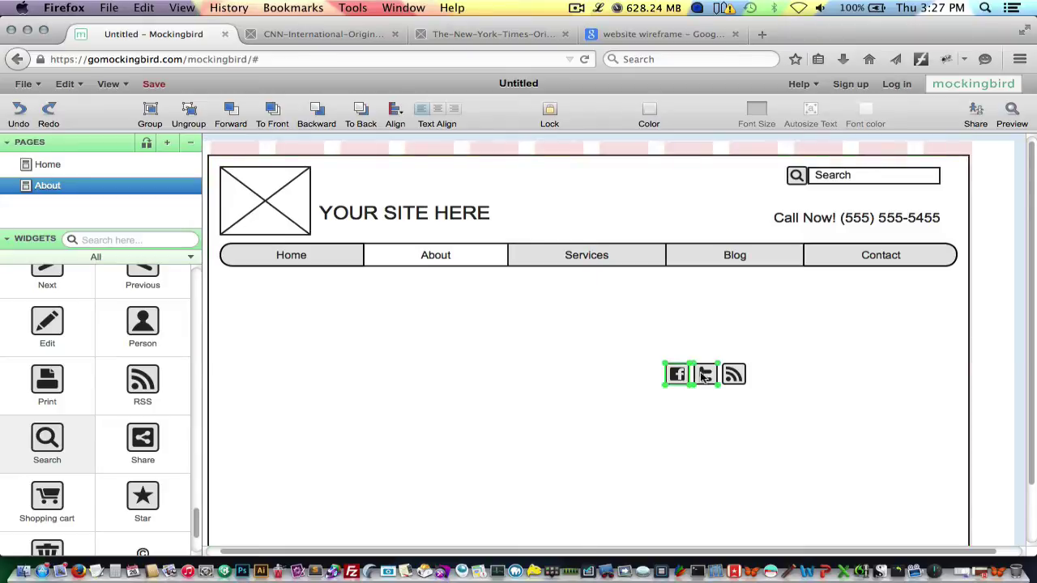
right_click(713, 376)
click(766, 343)
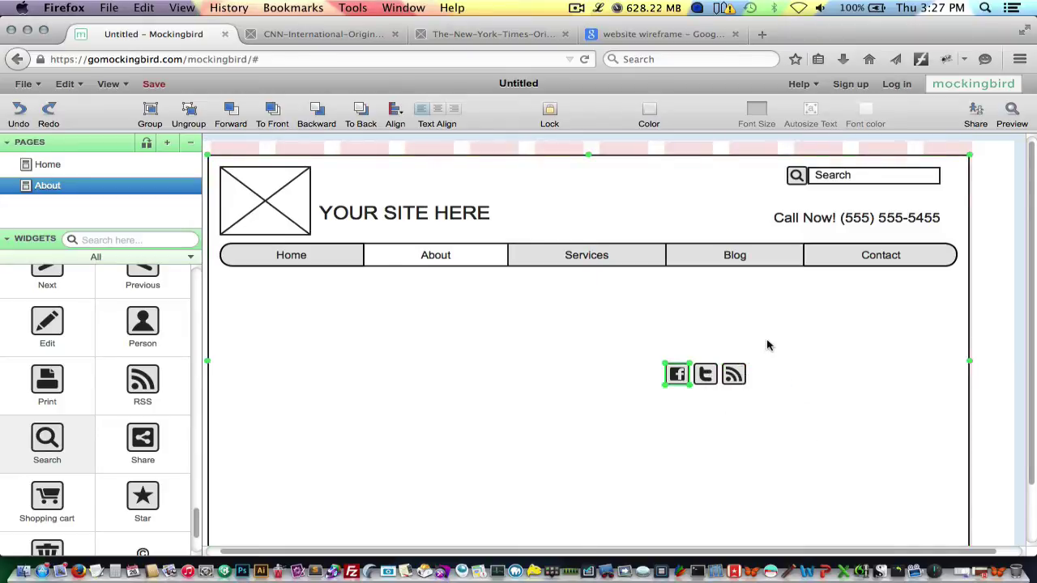
click(736, 374)
shift+click(705, 375)
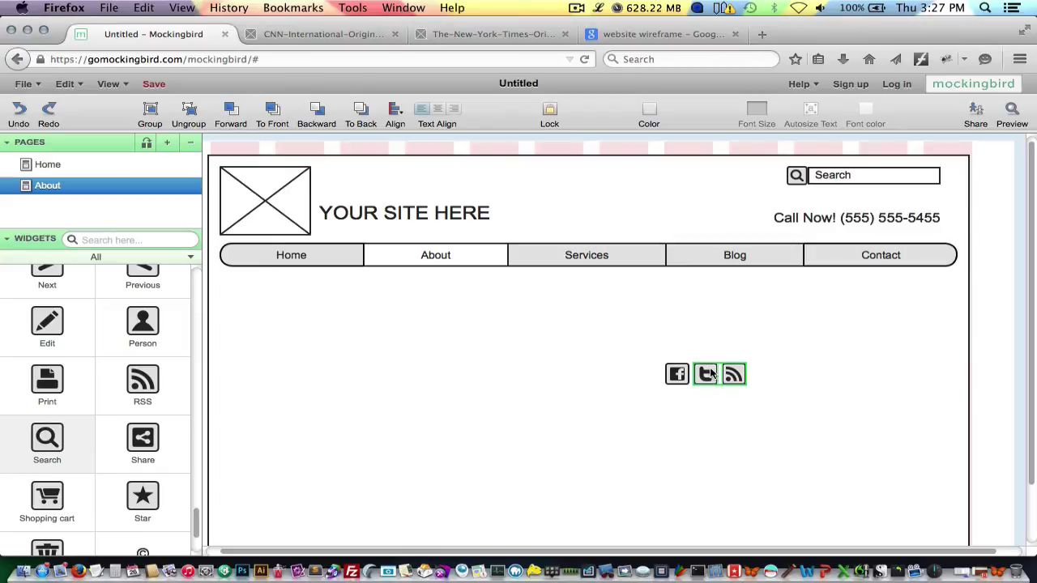
Place the three small icons under the search box and lower YOUR SITE HERE and Call Now slightly.
shift+click(677, 374)
drag(693, 380, 879, 220)
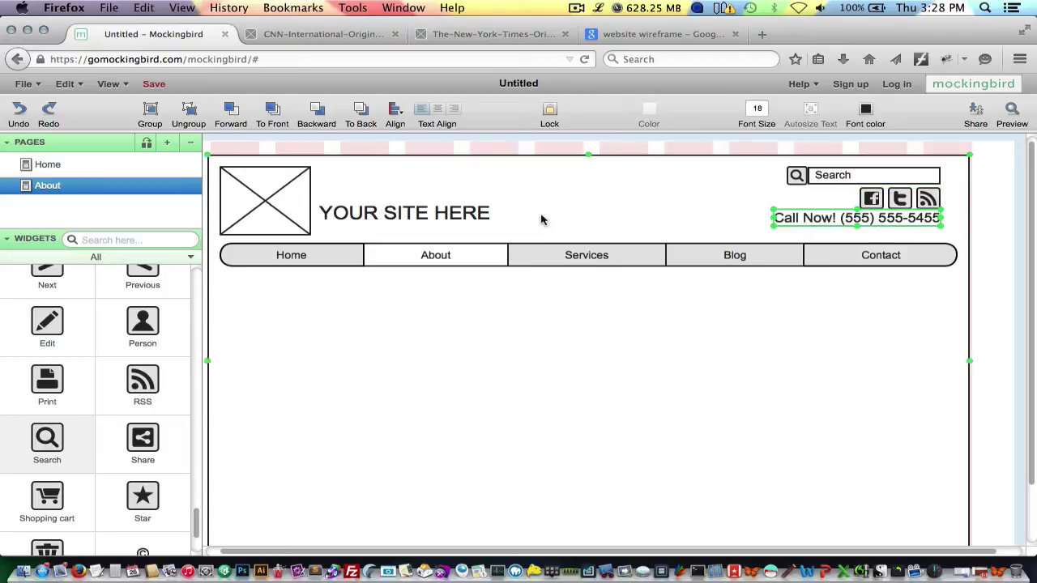
click(446, 215)
shift+click(802, 217)
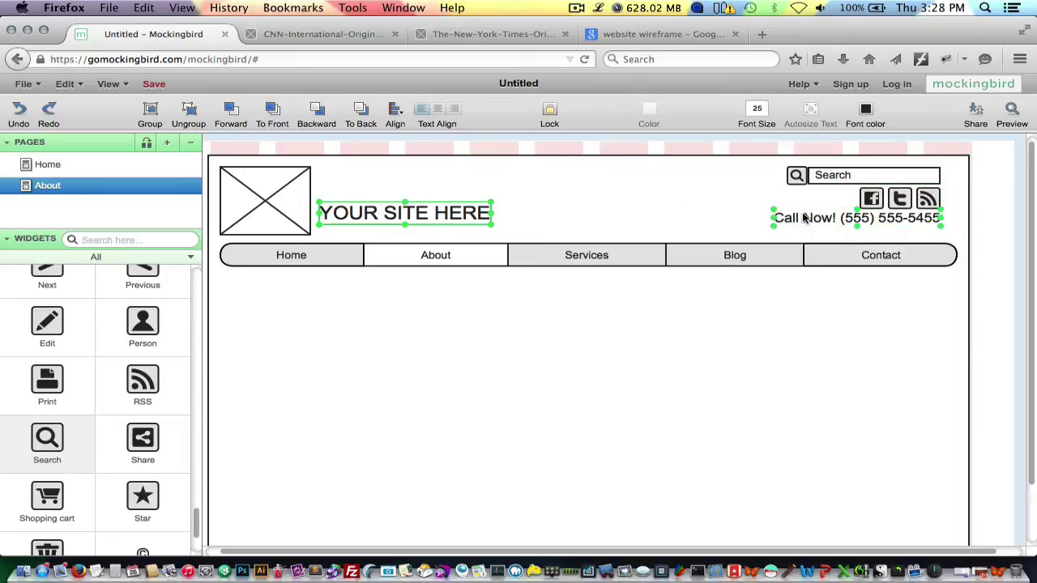
drag(806, 217, 806, 227)
click(839, 288)
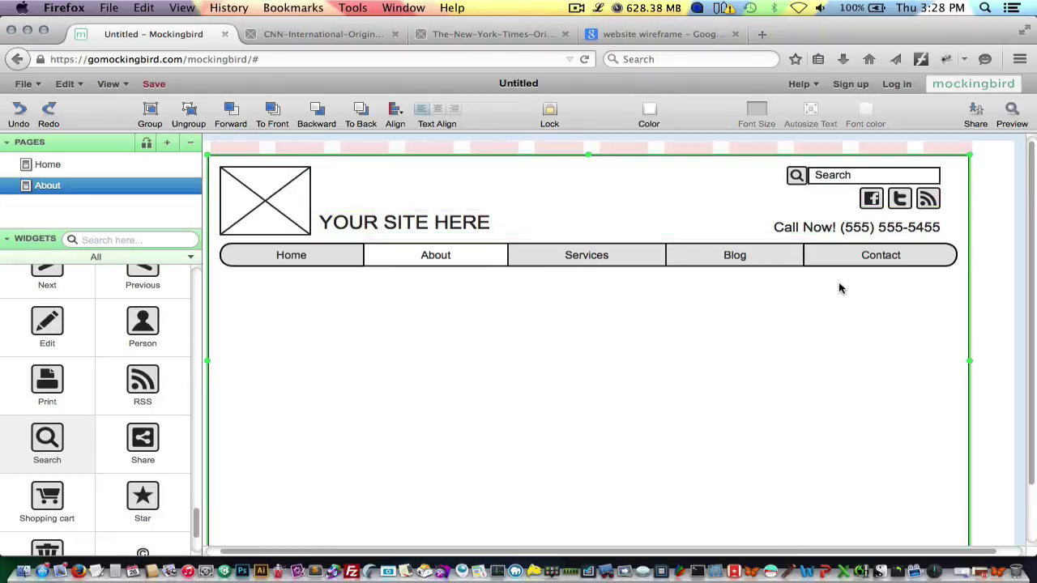
Fine-tune the vertical positions of the social icons and search box.
click(879, 198)
drag(880, 200, 880, 205)
click(911, 254)
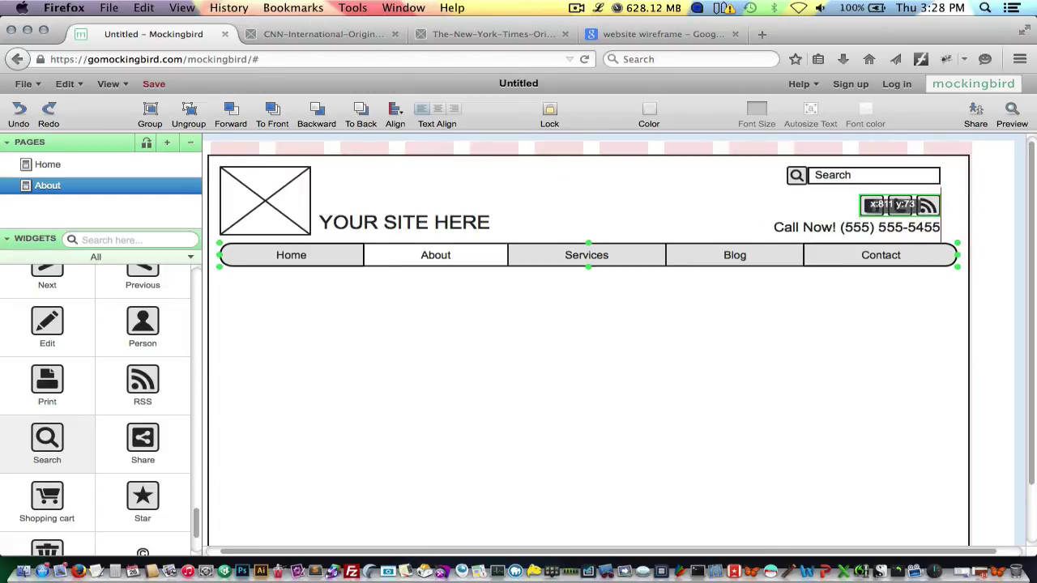
click(874, 335)
click(845, 141)
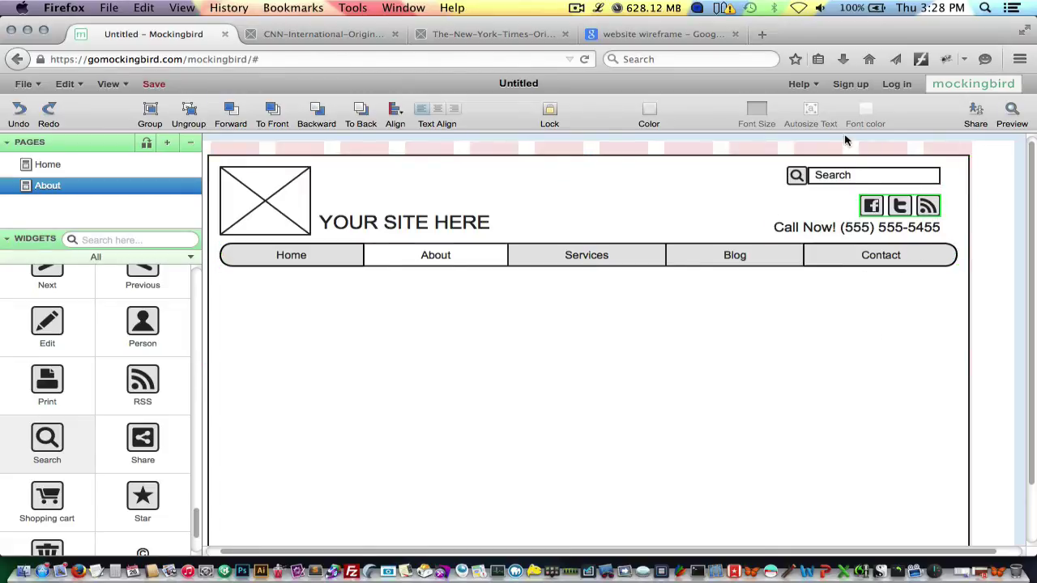
click(848, 176)
drag(849, 177, 848, 179)
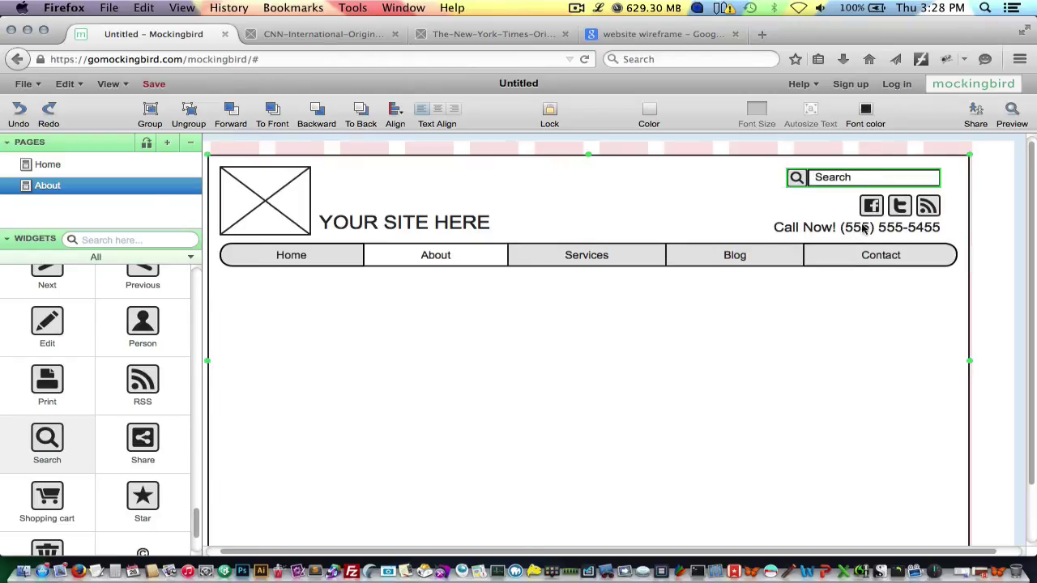
click(872, 211)
drag(873, 212, 874, 211)
click(879, 329)
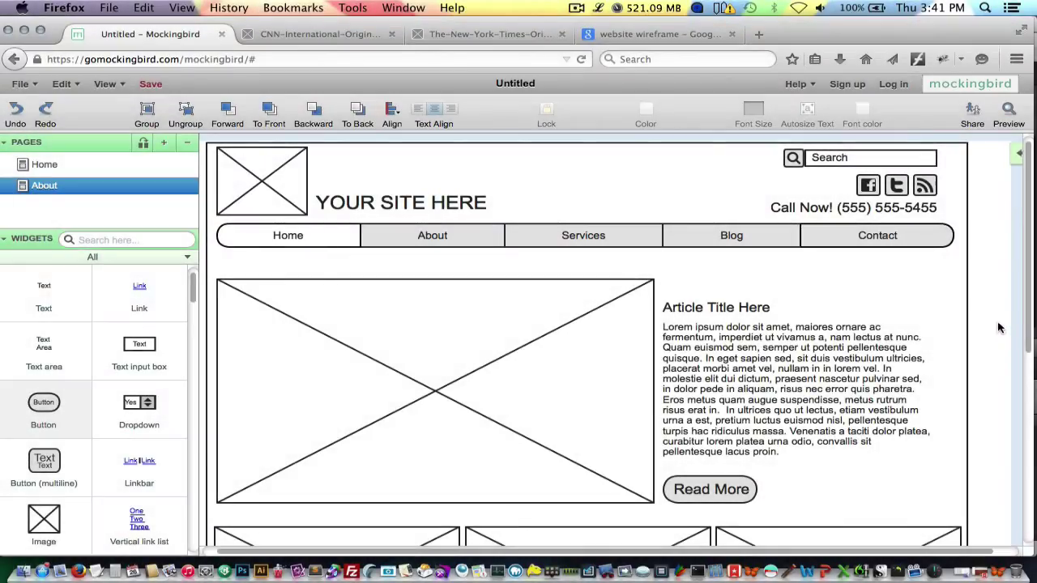
drag(1028, 344, 996, 310)
scroll(997, 343, down, 3)
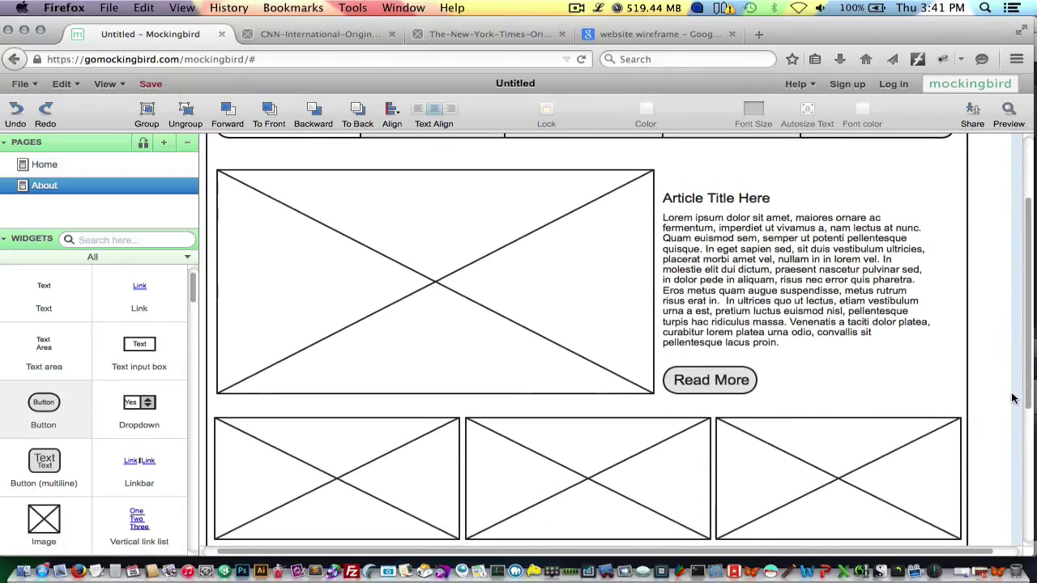
scroll(1027, 381, up, 3)
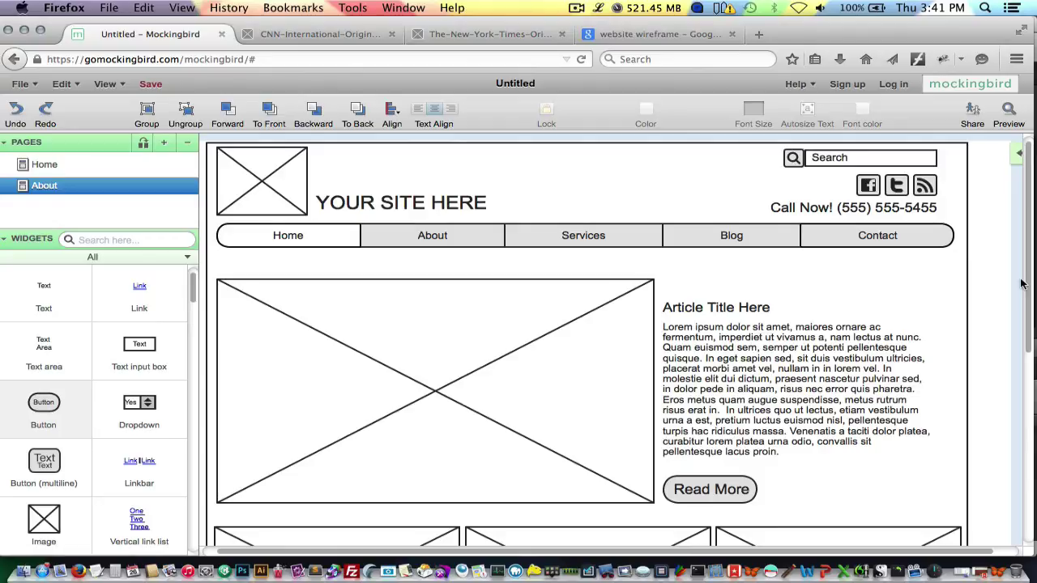
drag(1031, 286, 1016, 316)
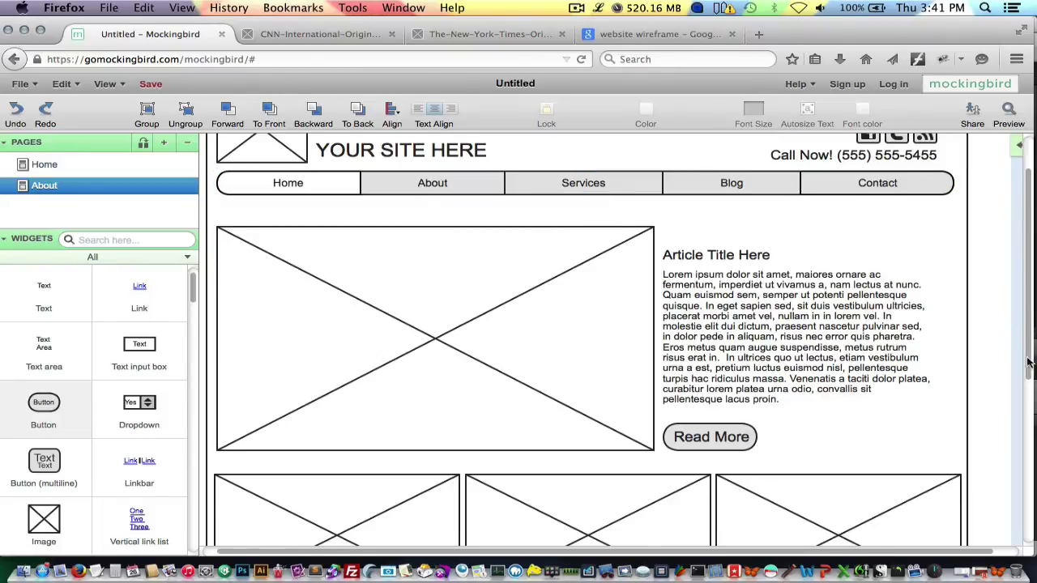
drag(1029, 366, 1028, 457)
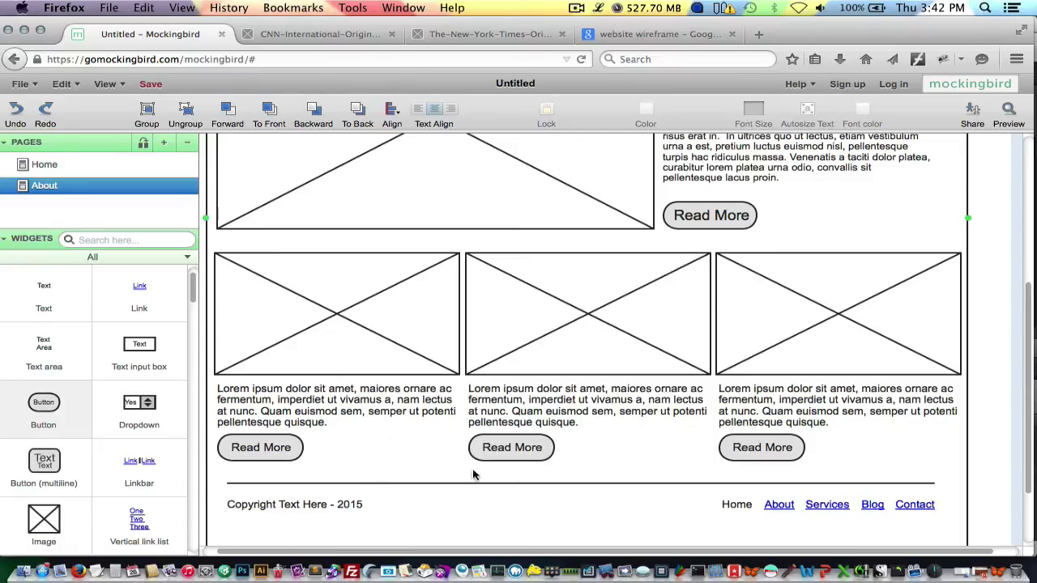
click(306, 506)
click(761, 510)
click(673, 477)
click(783, 515)
click(780, 517)
click(780, 516)
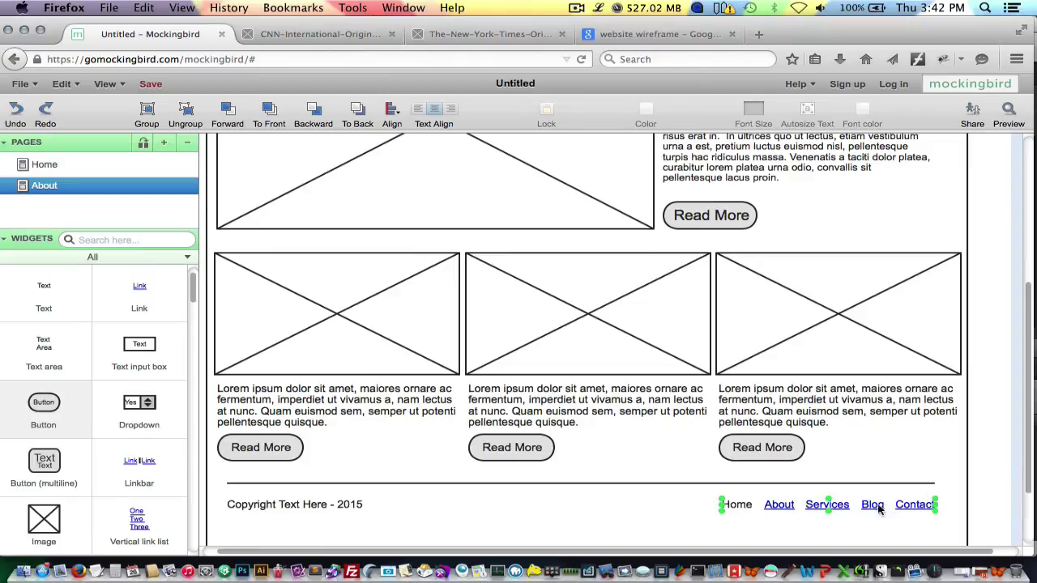
click(596, 451)
drag(1031, 405, 1028, 437)
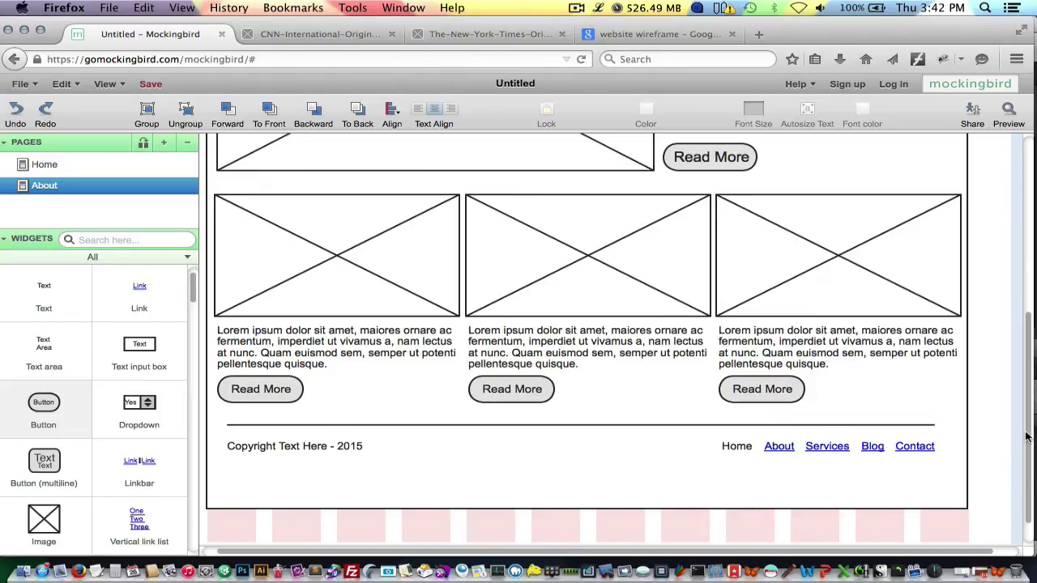
click(778, 441)
click(1003, 463)
scroll(1030, 484, up, 5)
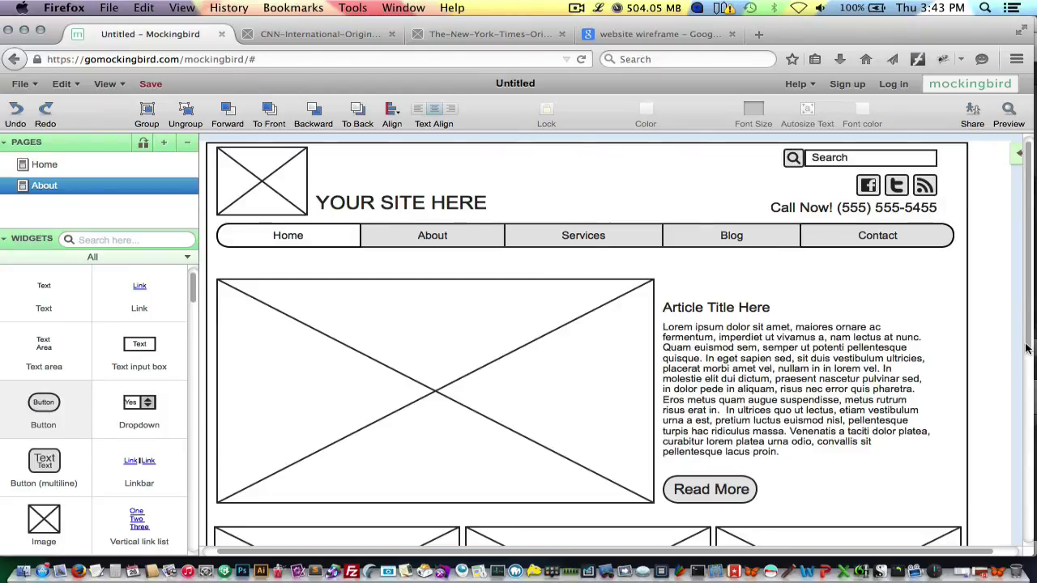
scroll(1023, 405, down, 2)
scroll(1022, 405, down, 10)
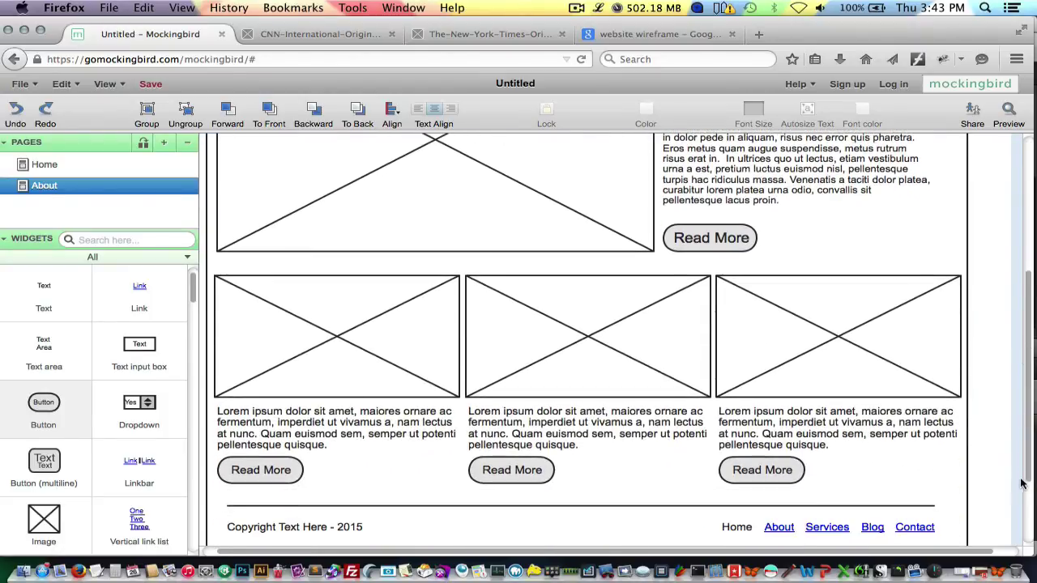
scroll(1025, 502, down, 1)
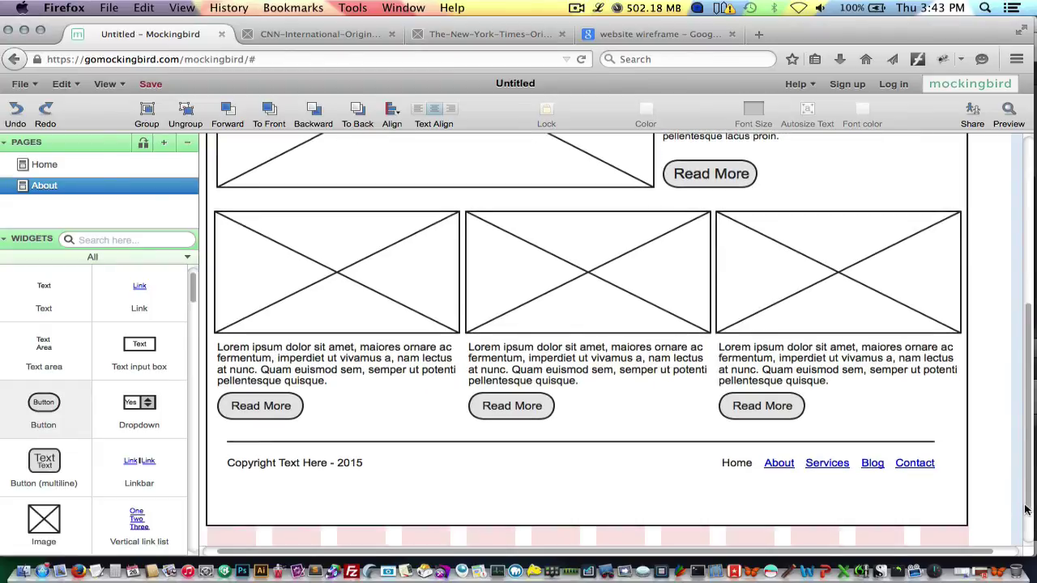
scroll(1021, 502, up, 10)
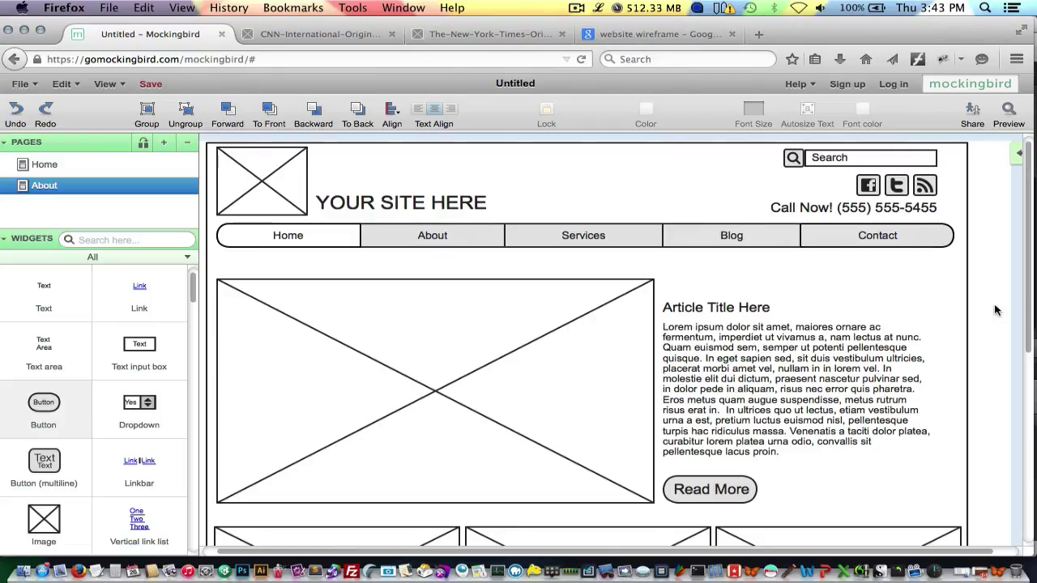
drag(1021, 356, 1010, 382)
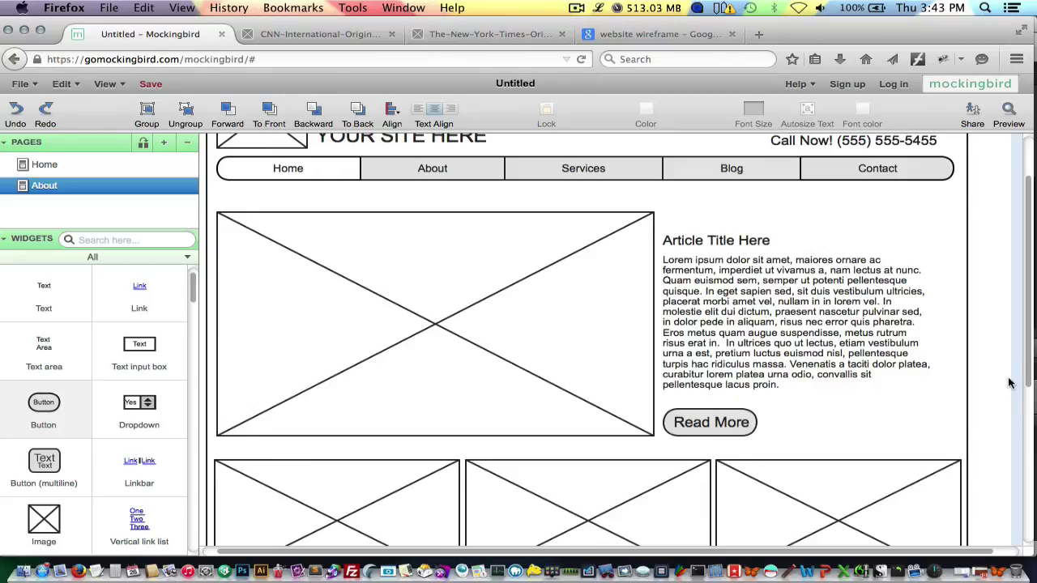
scroll(1011, 405, down, 2)
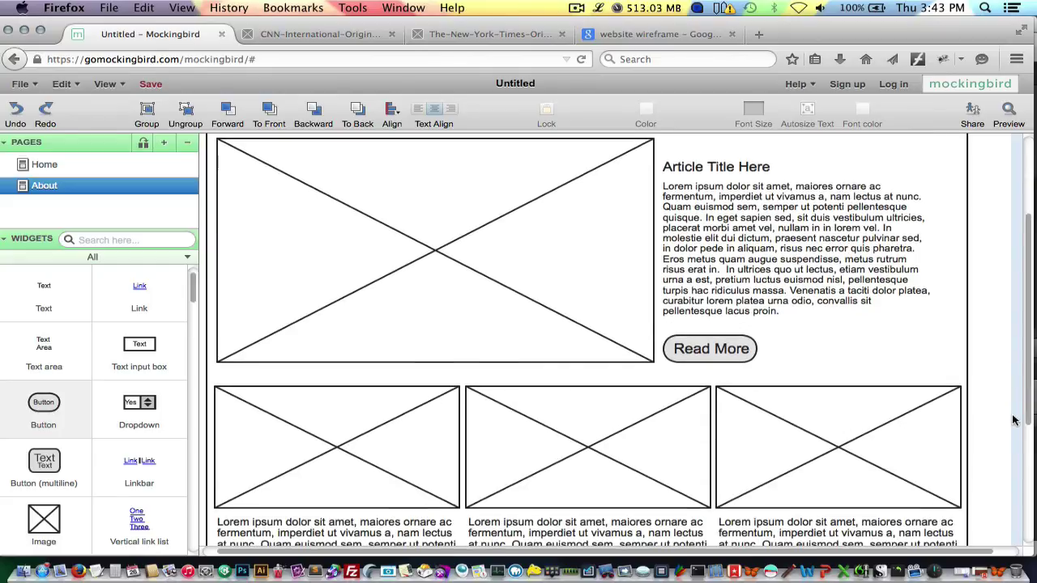
scroll(1013, 419, down, 2)
scroll(1012, 429, up, 2)
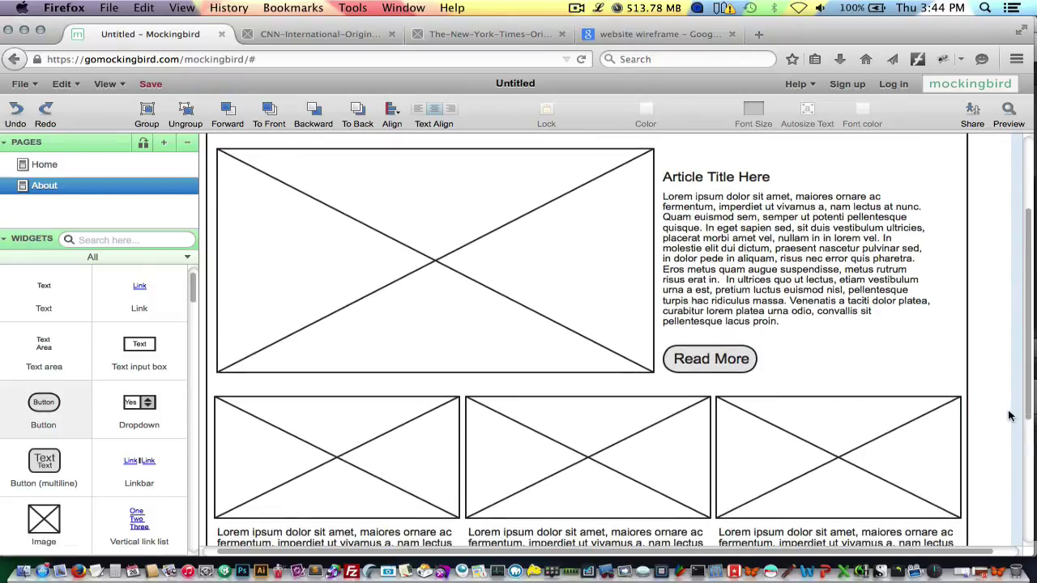
scroll(1010, 416, down, 2)
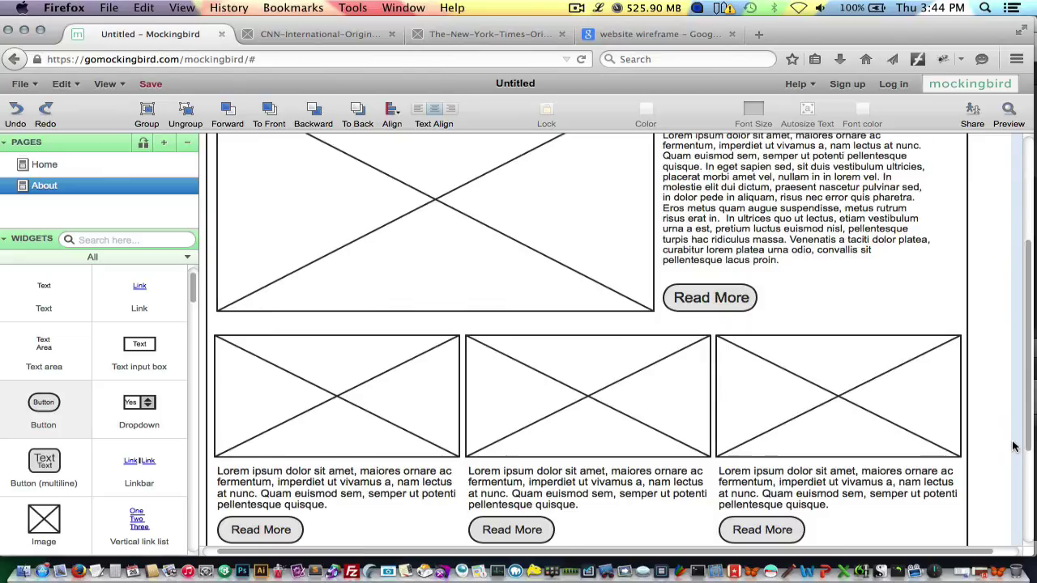
scroll(1013, 446, up, 2)
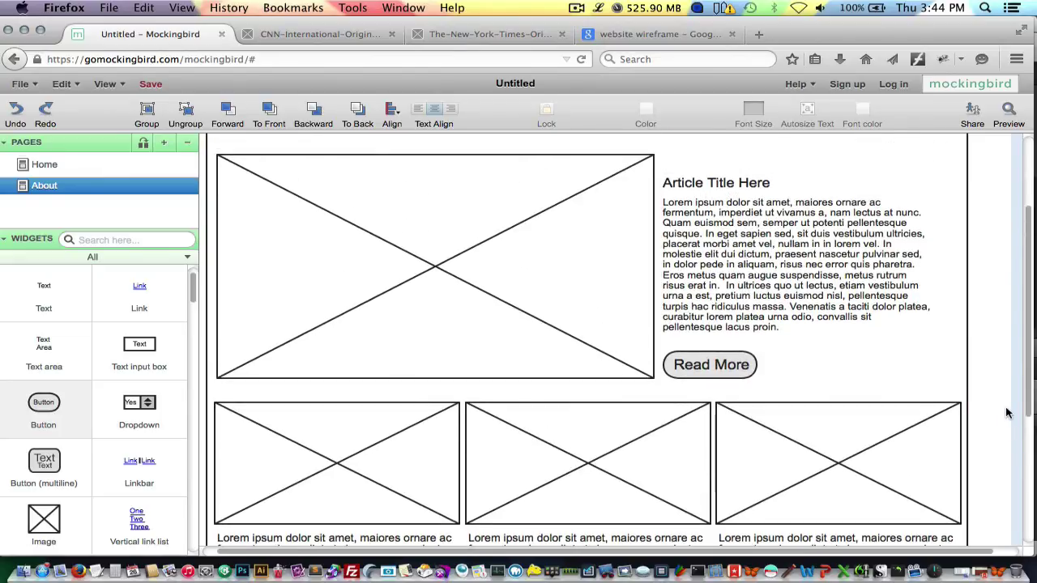
scroll(1011, 442, down, 2)
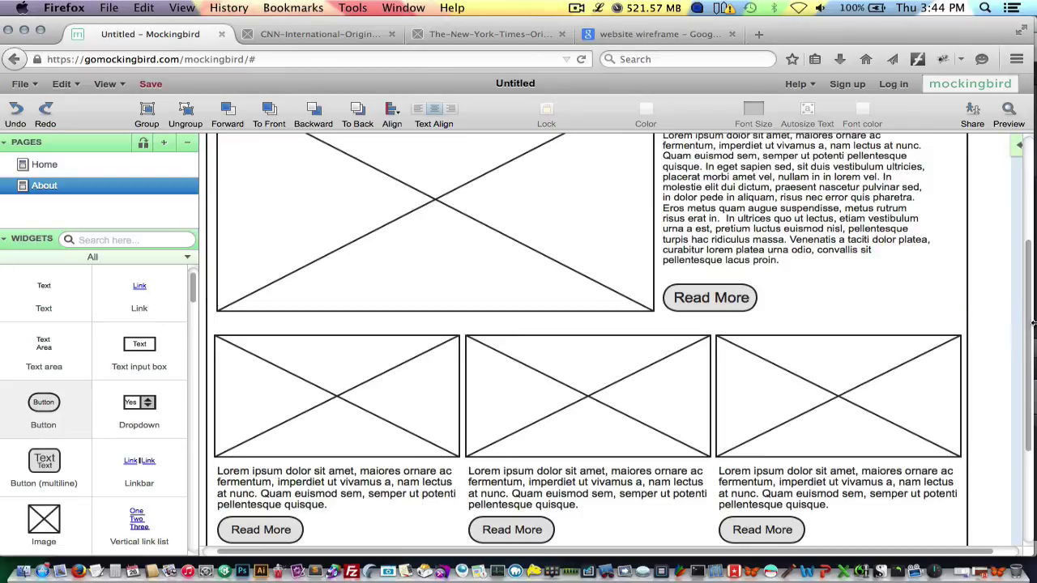
drag(1026, 330, 984, 195)
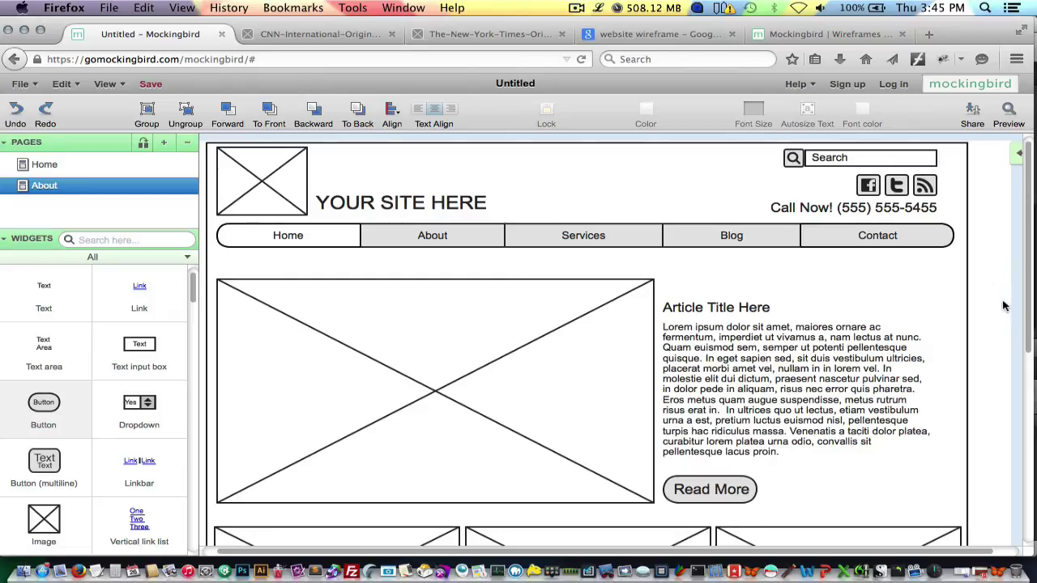
drag(1031, 353, 990, 386)
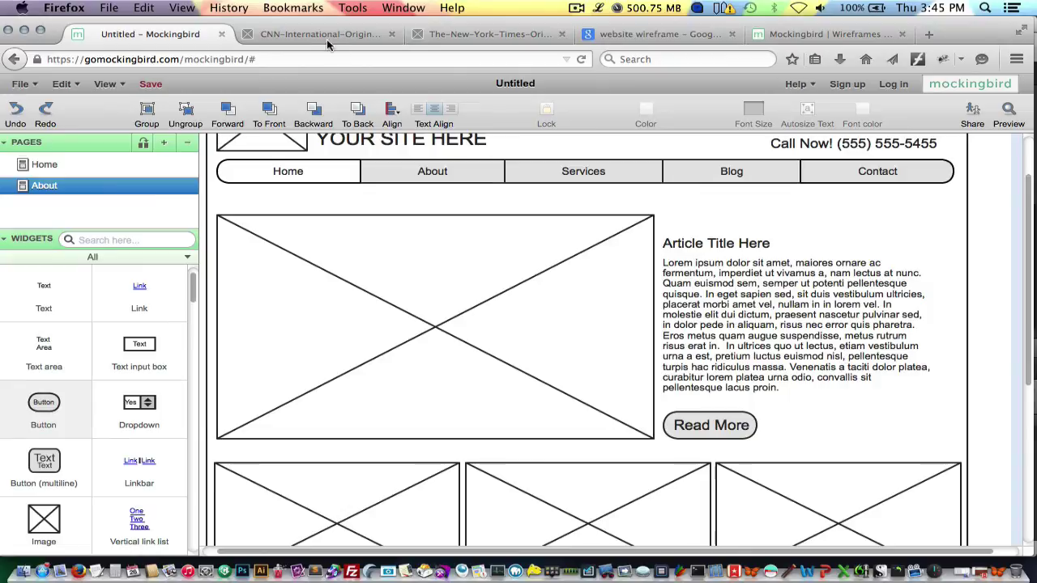
click(285, 37)
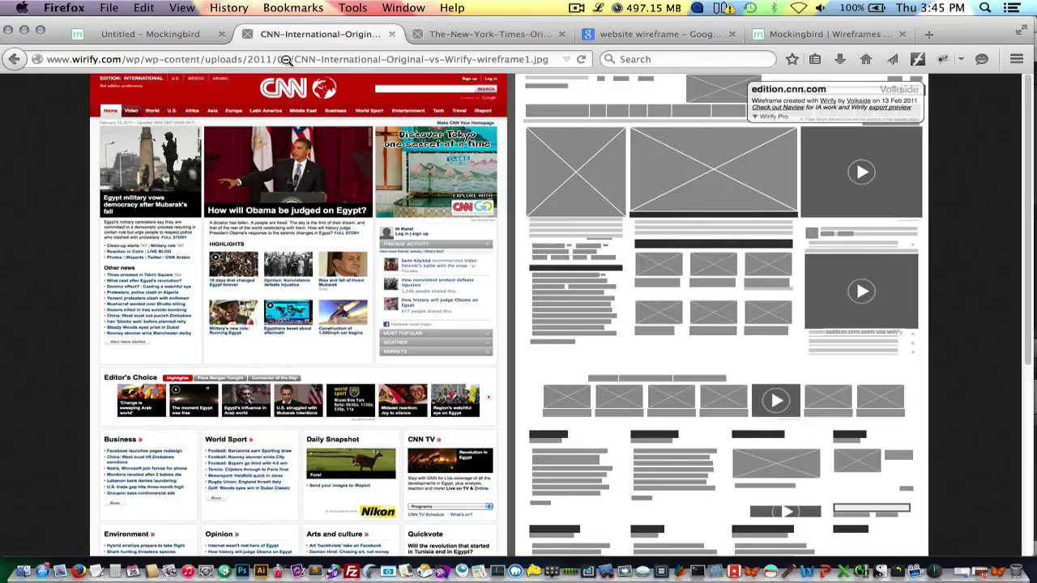
click(127, 39)
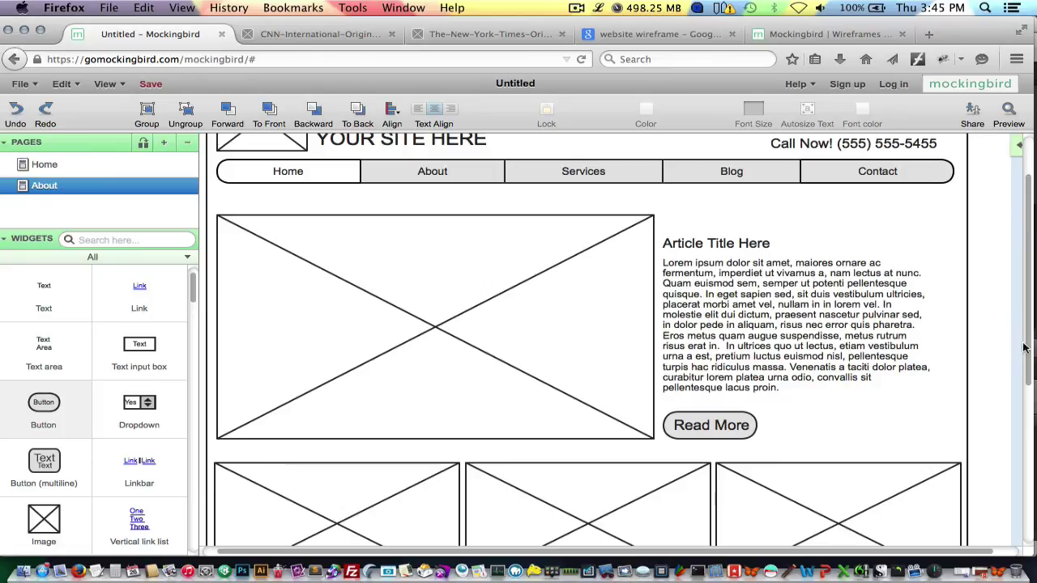
drag(1026, 354, 1020, 382)
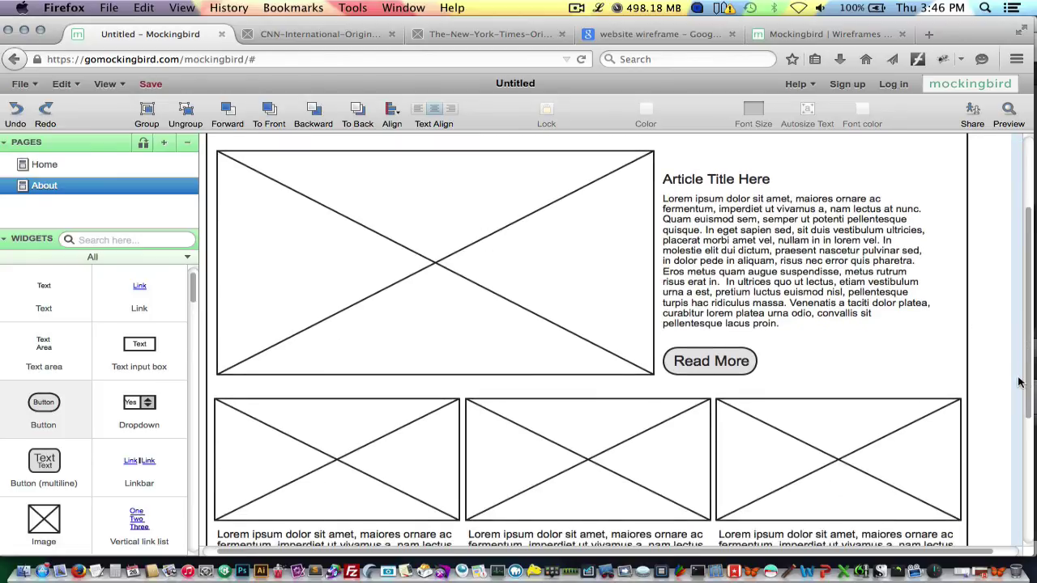
scroll(1020, 382, down, 3)
Open the Mockingbird pricing page and scroll through the plans, Free Plan and fees FAQ.
click(814, 34)
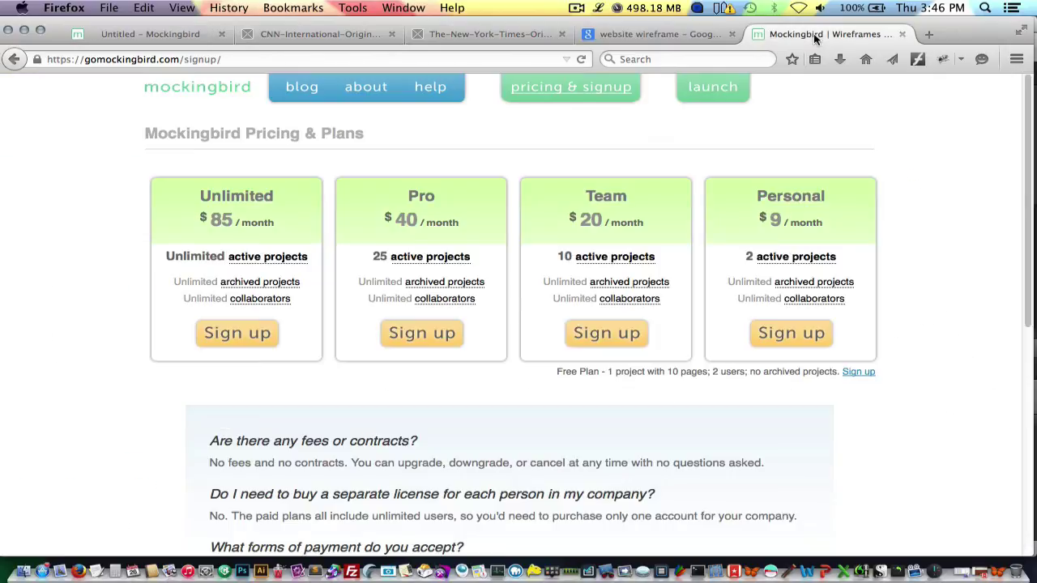
scroll(934, 188, down, 3)
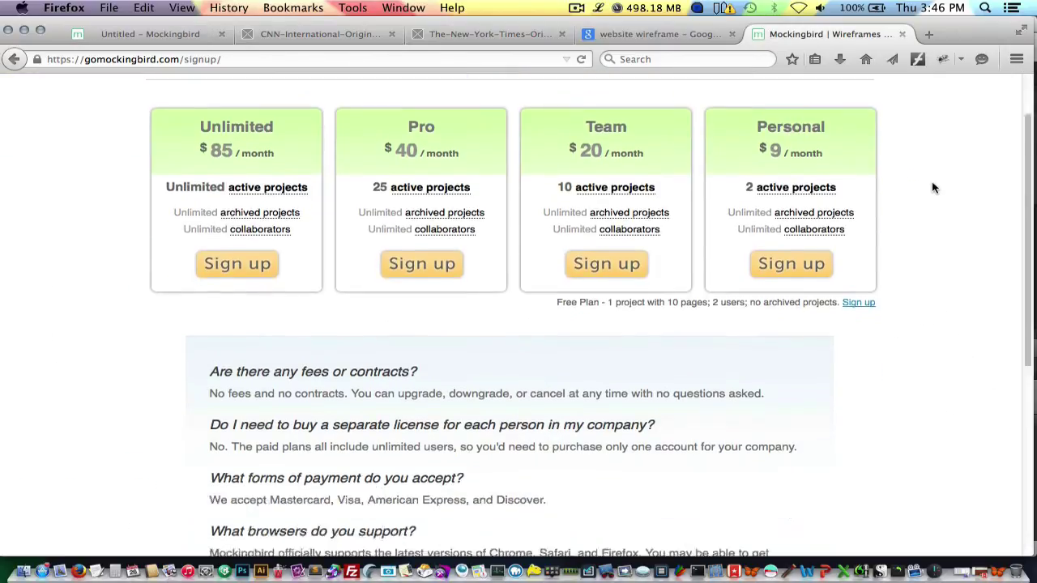
scroll(933, 188, up, 3)
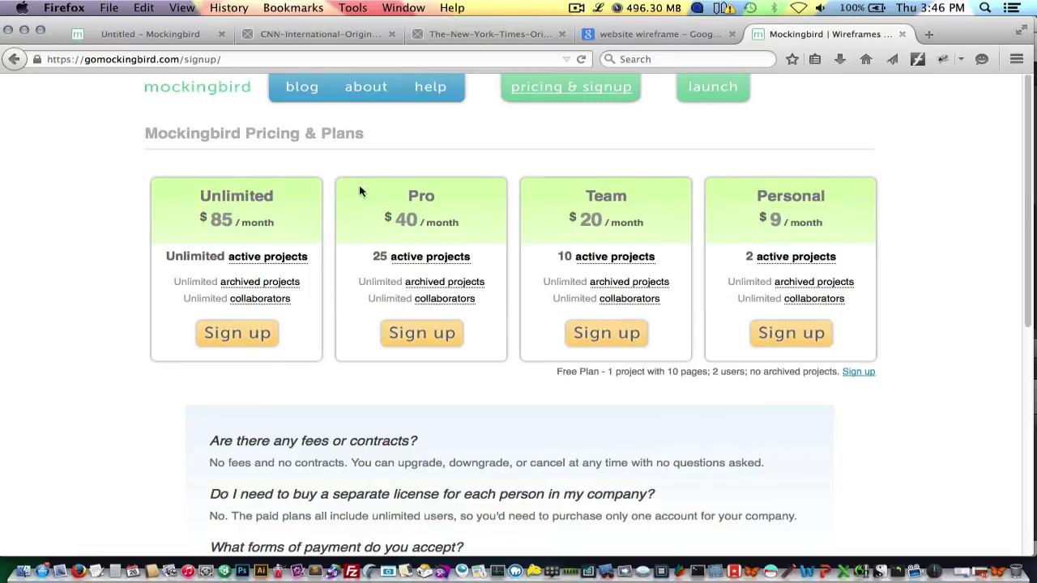
scroll(1025, 278, down, 2)
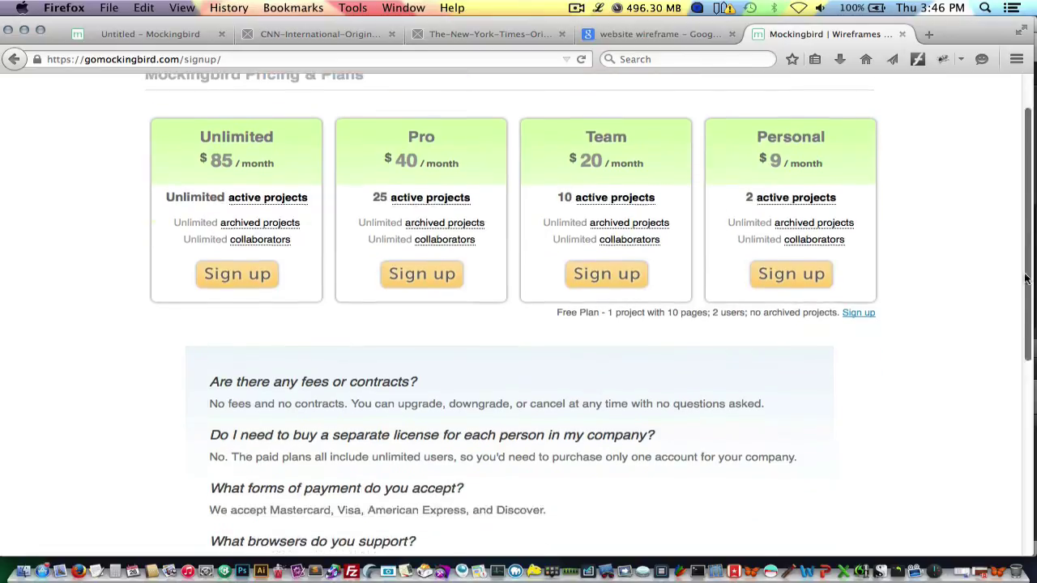
scroll(1026, 277, down, 2)
scroll(1016, 243, up, 4)
scroll(1011, 209, down, 2)
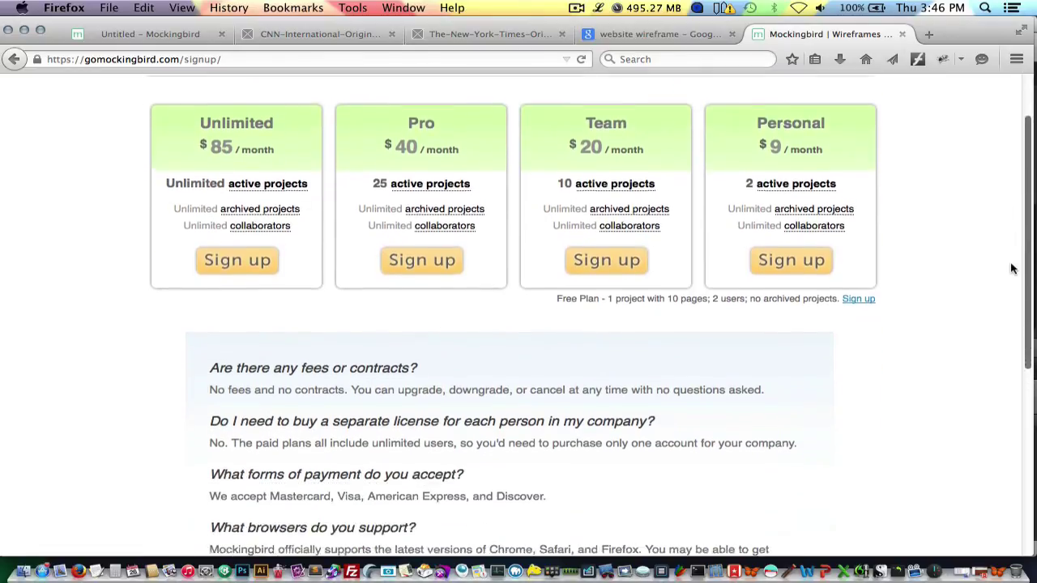
scroll(1010, 219, up, 2)
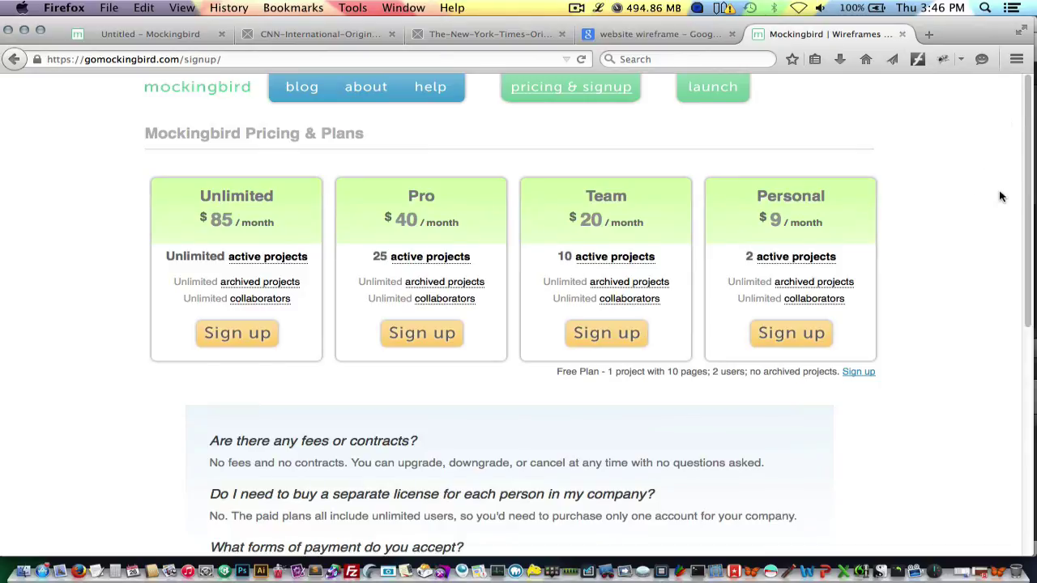
scroll(1001, 196, down, 1)
scroll(1001, 195, down, 6)
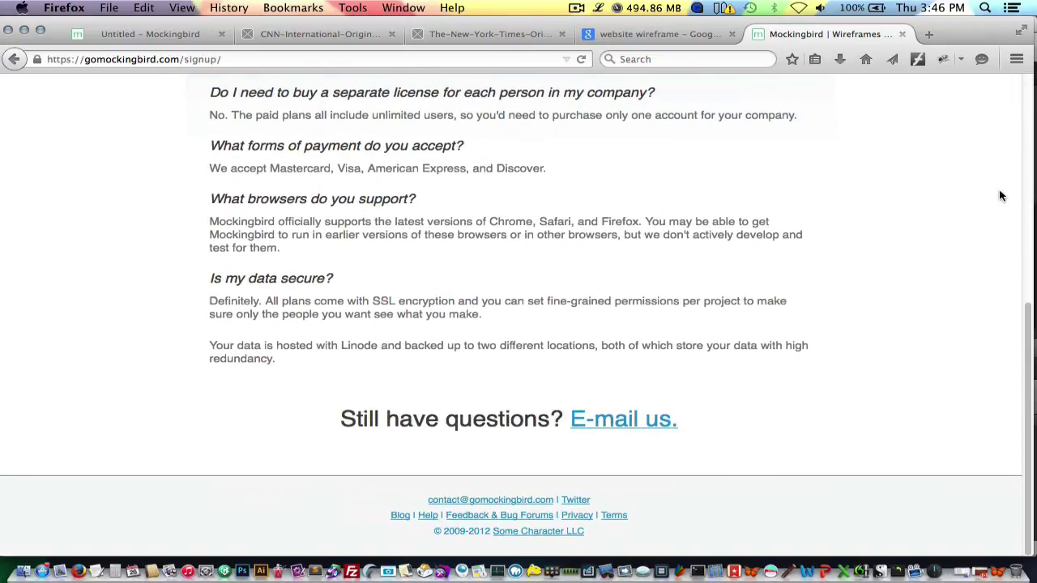
scroll(1001, 195, up, 2)
scroll(1001, 195, up, 4)
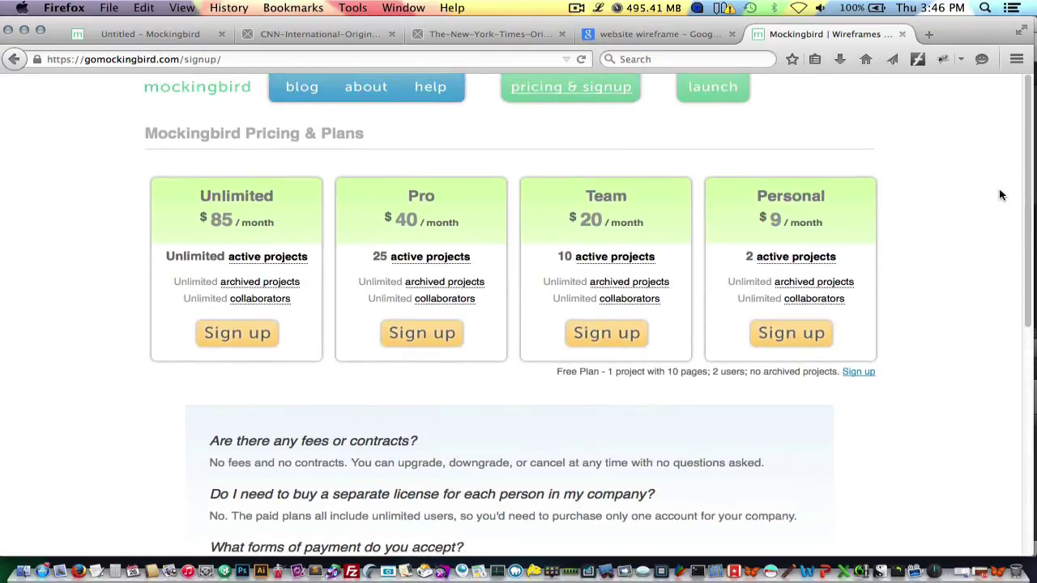